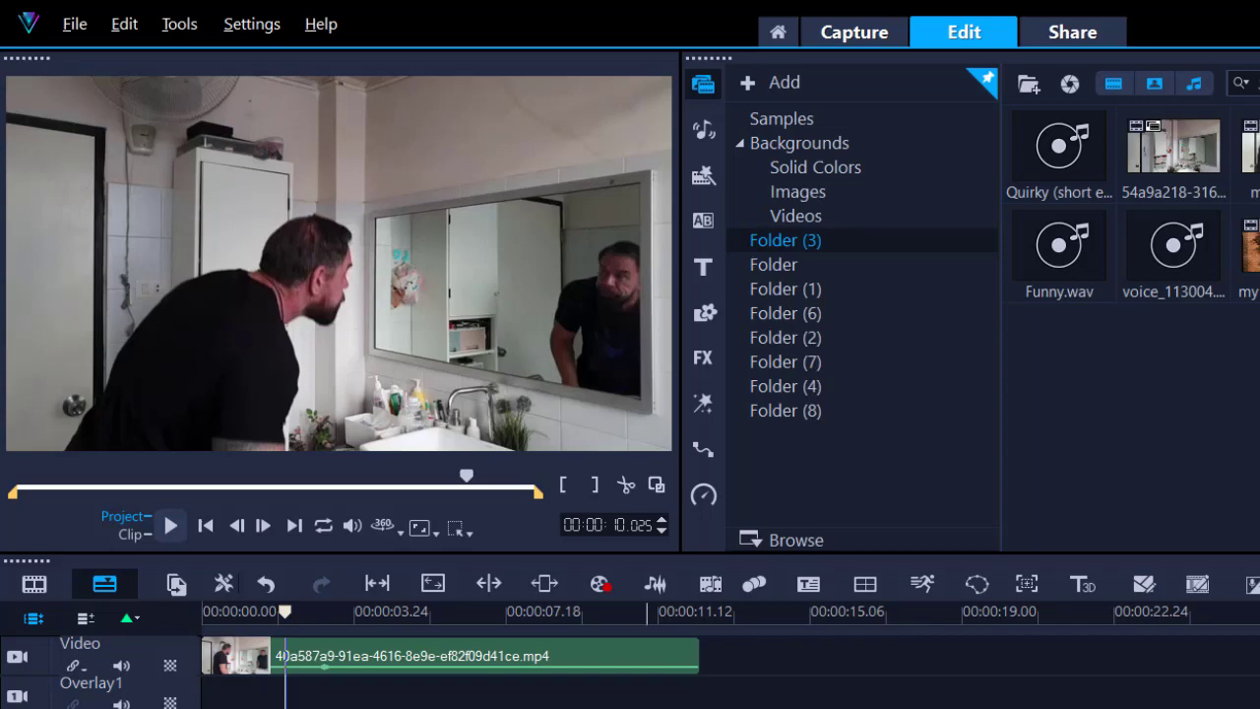
Return the mirror clip to about 2 seconds and load the 54a9a218 bathroom clip for trimming.
key(End)
drag(601, 618, 283, 633)
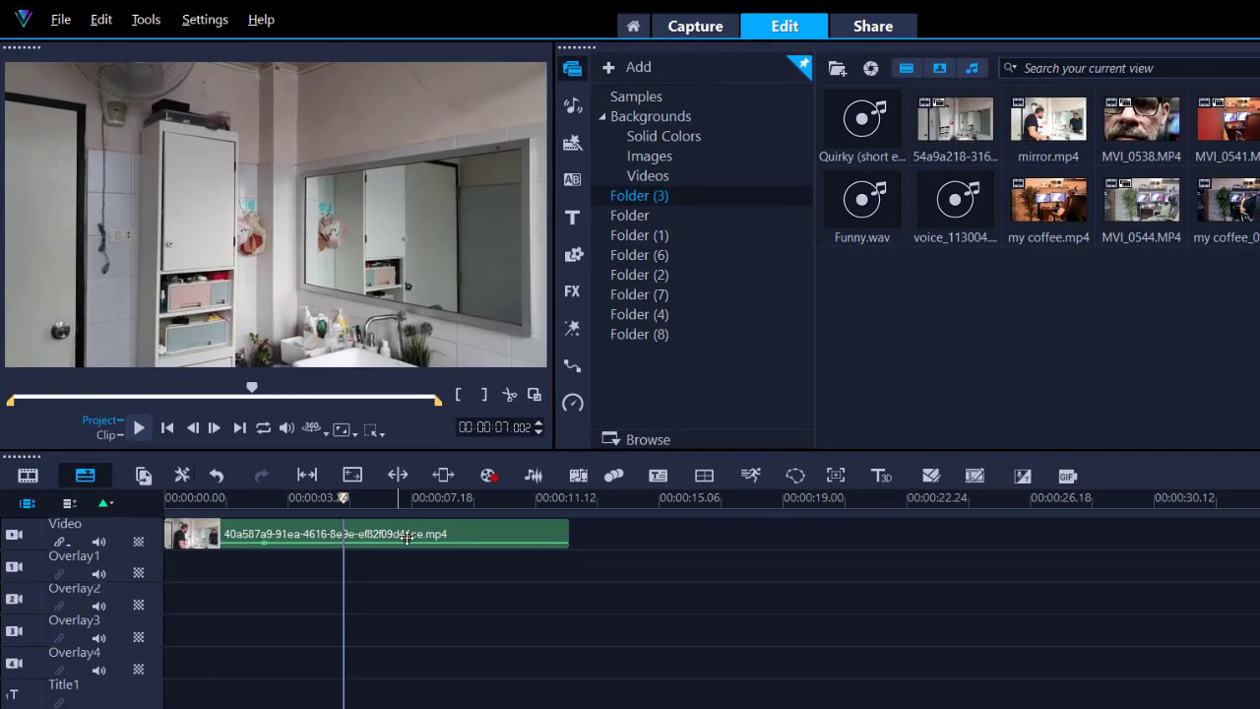
click(955, 119)
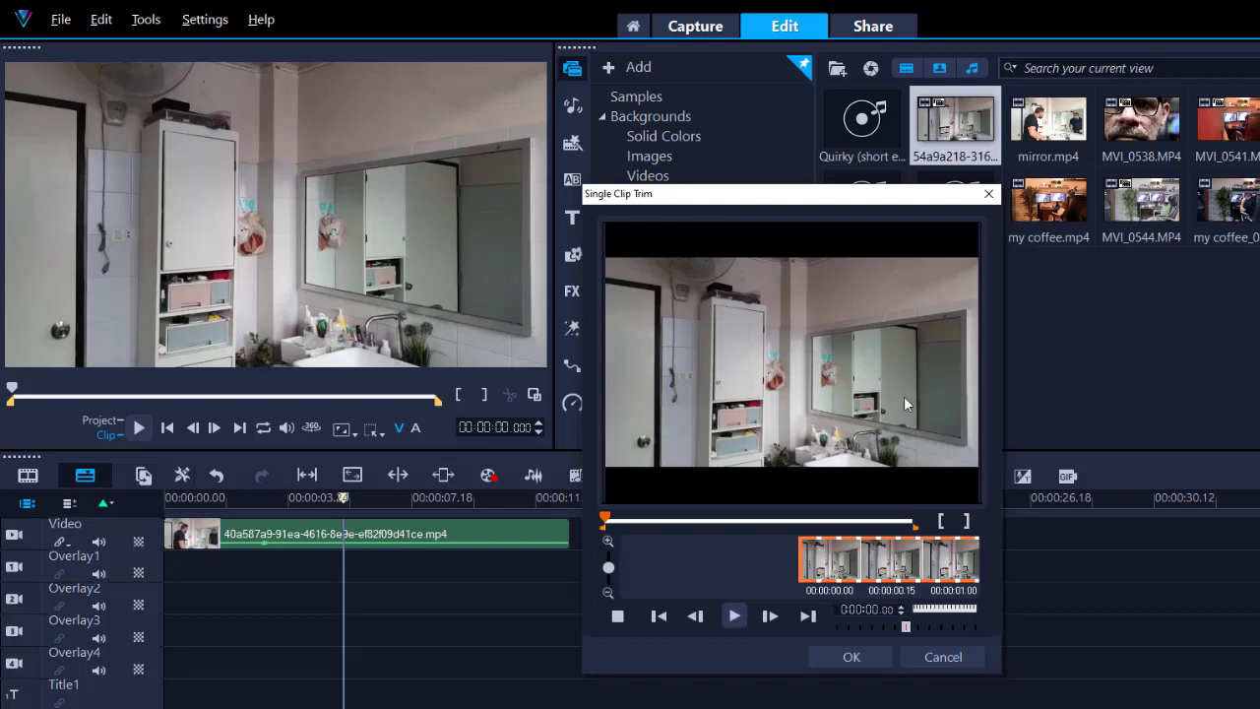
Trim the 54a9a218 clip to its roughly 11–16 second section where the man walks to the sink.
drag(606, 522, 863, 511)
click(941, 524)
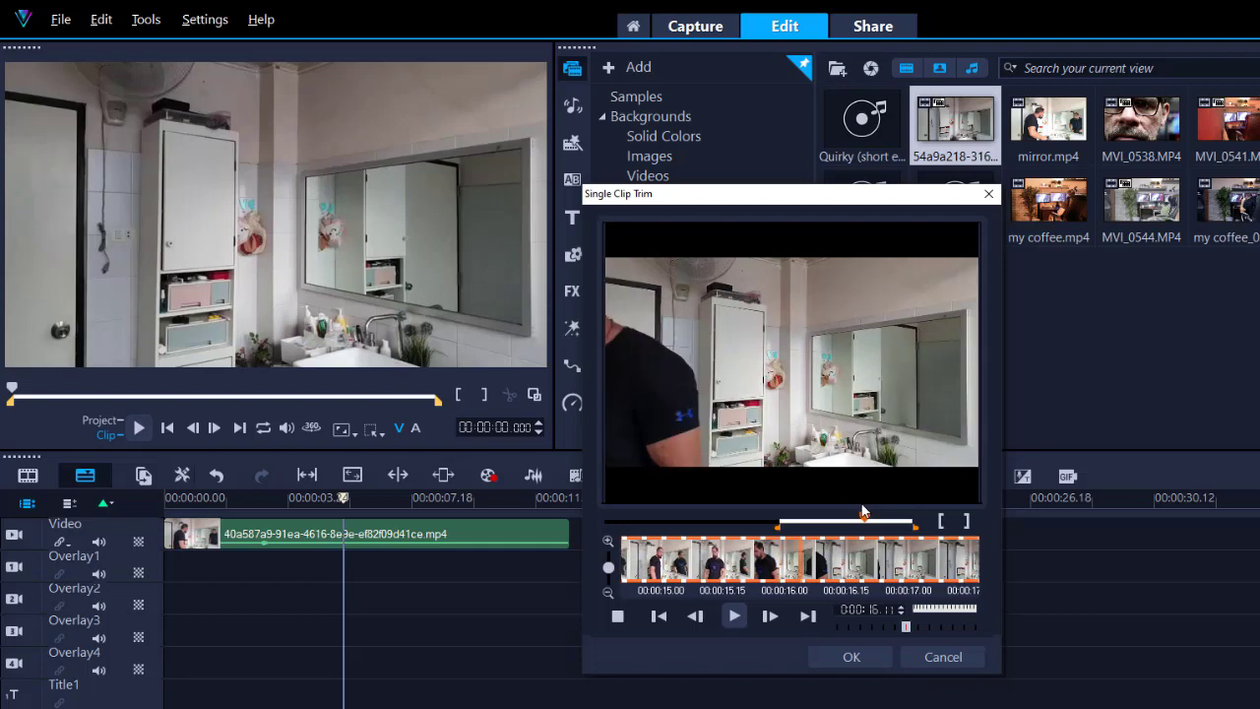
click(965, 522)
click(851, 656)
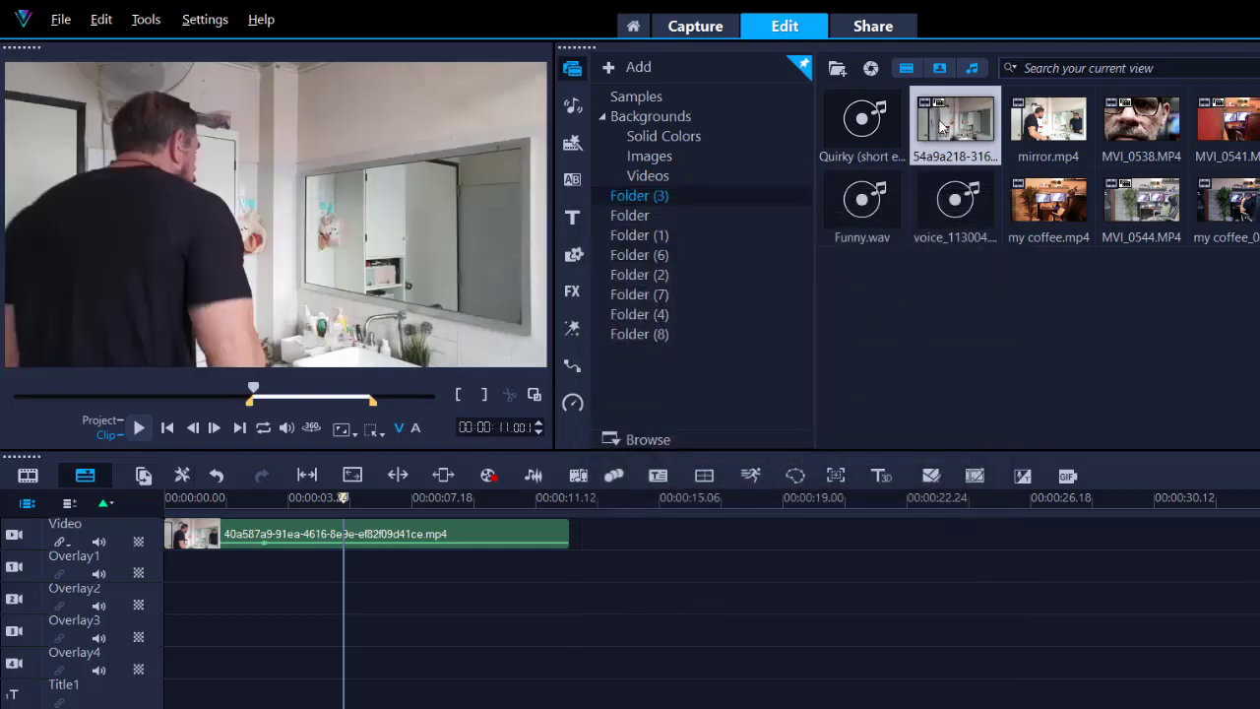
Move the trimmed 54a9a218 clip onto Overlay1 at 5 seconds and preview the project composite.
drag(768, 427, 726, 531)
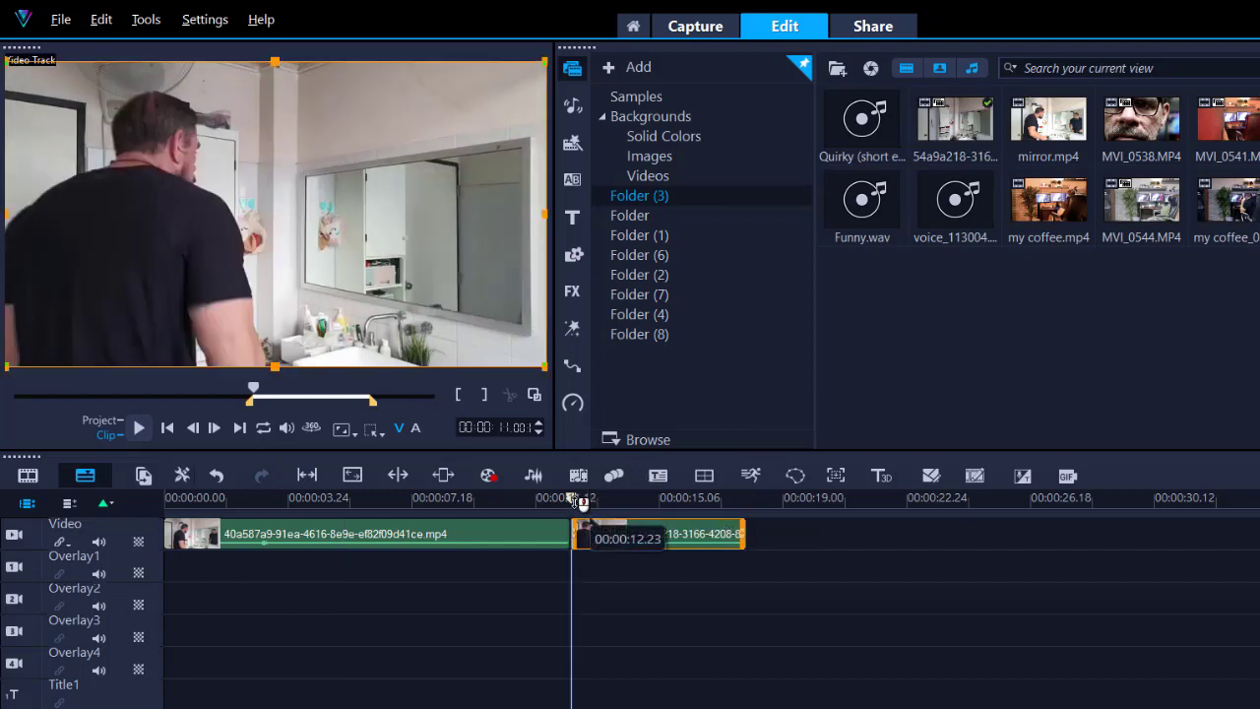
drag(574, 497, 351, 498)
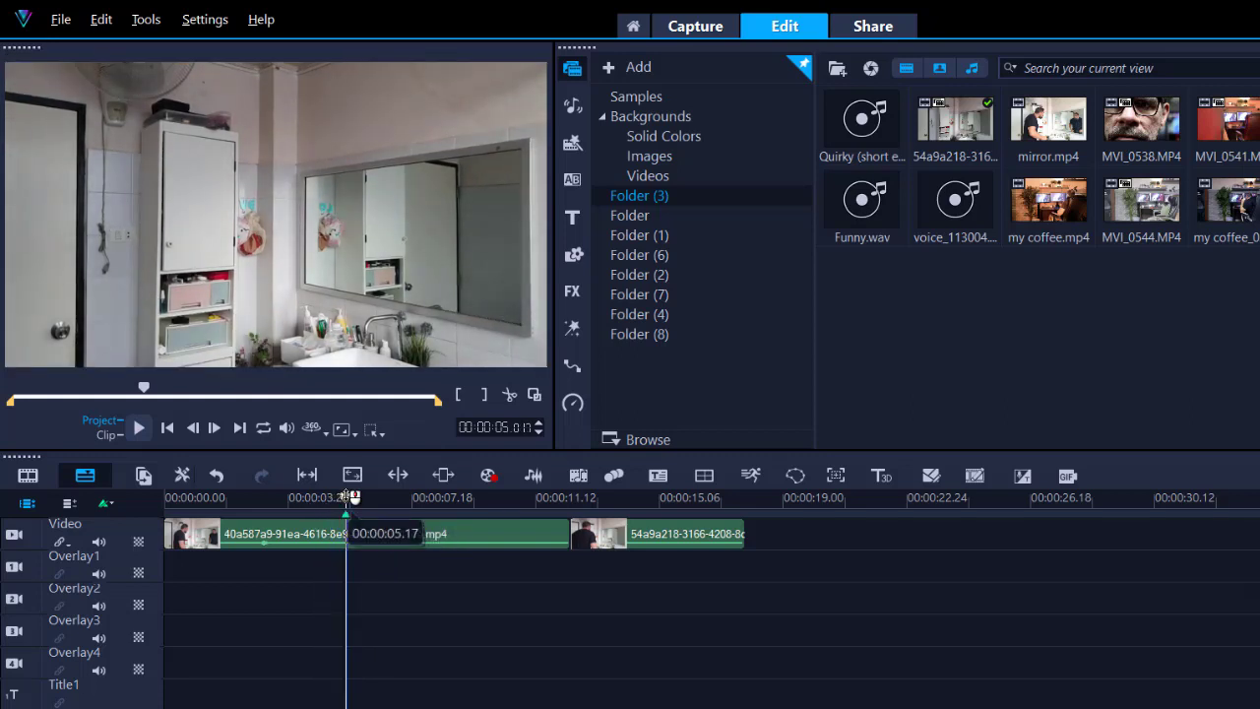
drag(635, 537, 448, 574)
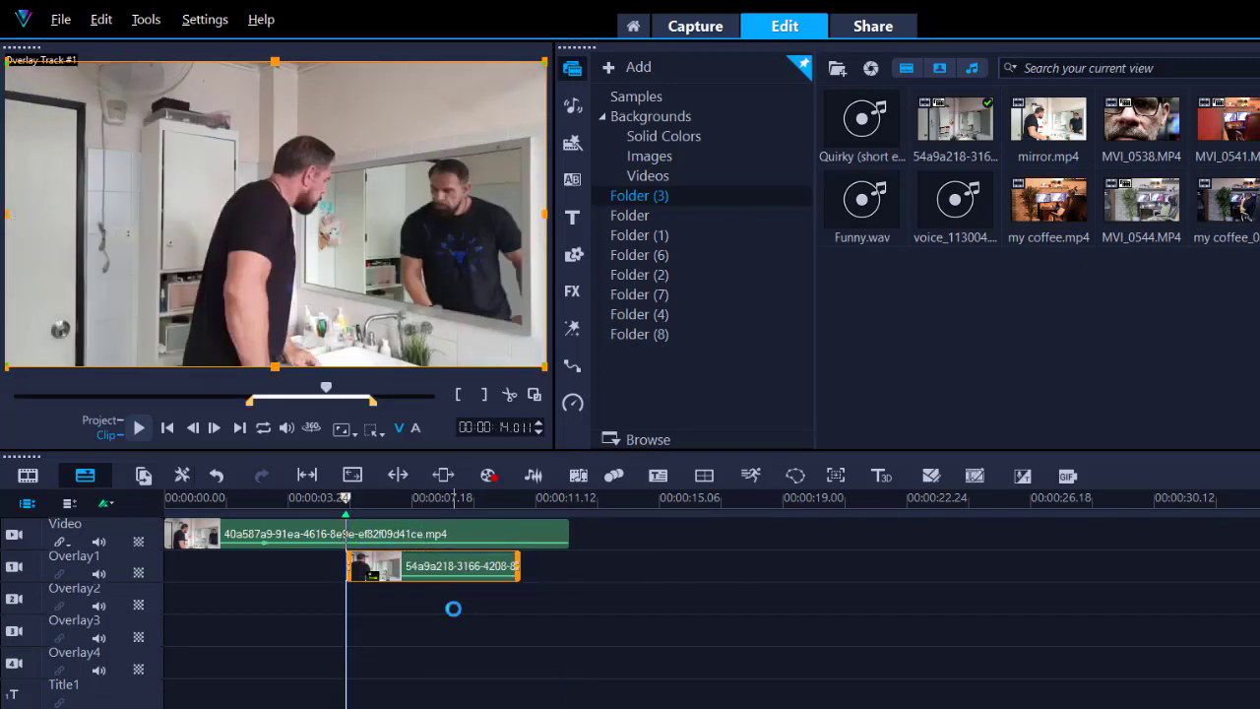
click(124, 419)
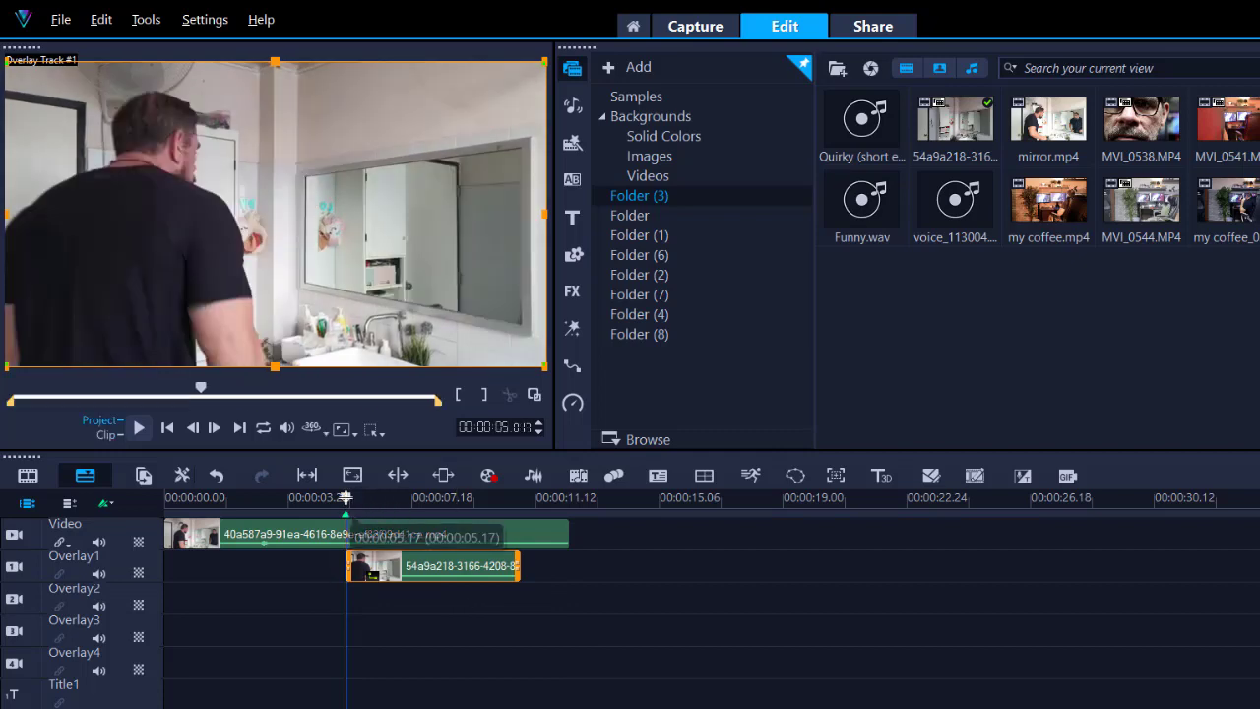
mouse_move(275, 498)
mouse_down()
mouse_move(360, 498)
mouse_move(288, 500)
mouse_up()
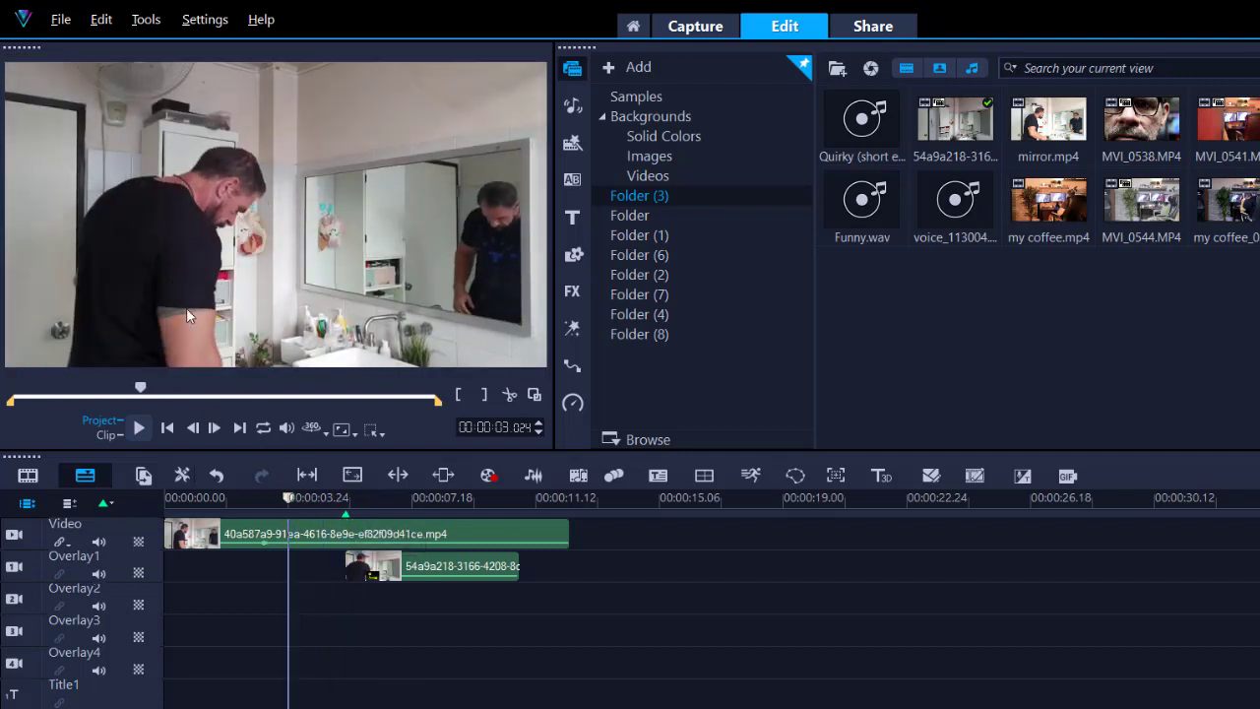
drag(290, 498, 391, 500)
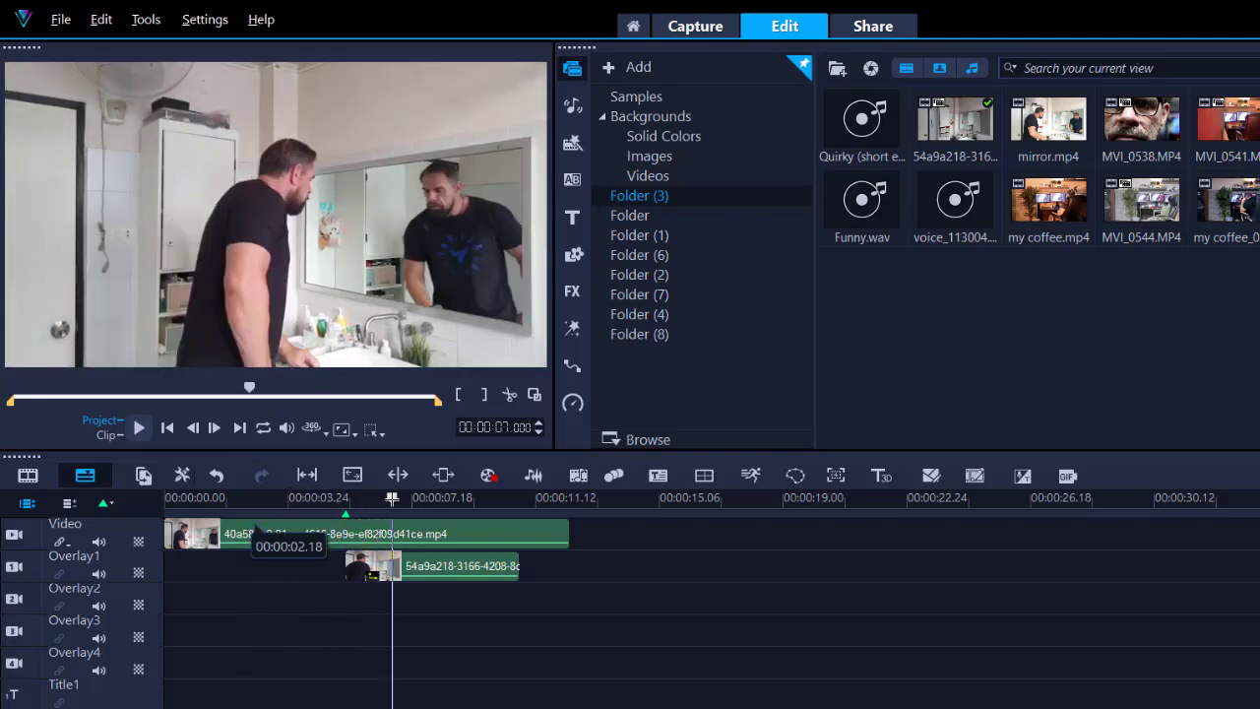
Draw a freehand mask over the overlay's left side, inverted and feathered by 50 pixels.
click(483, 568)
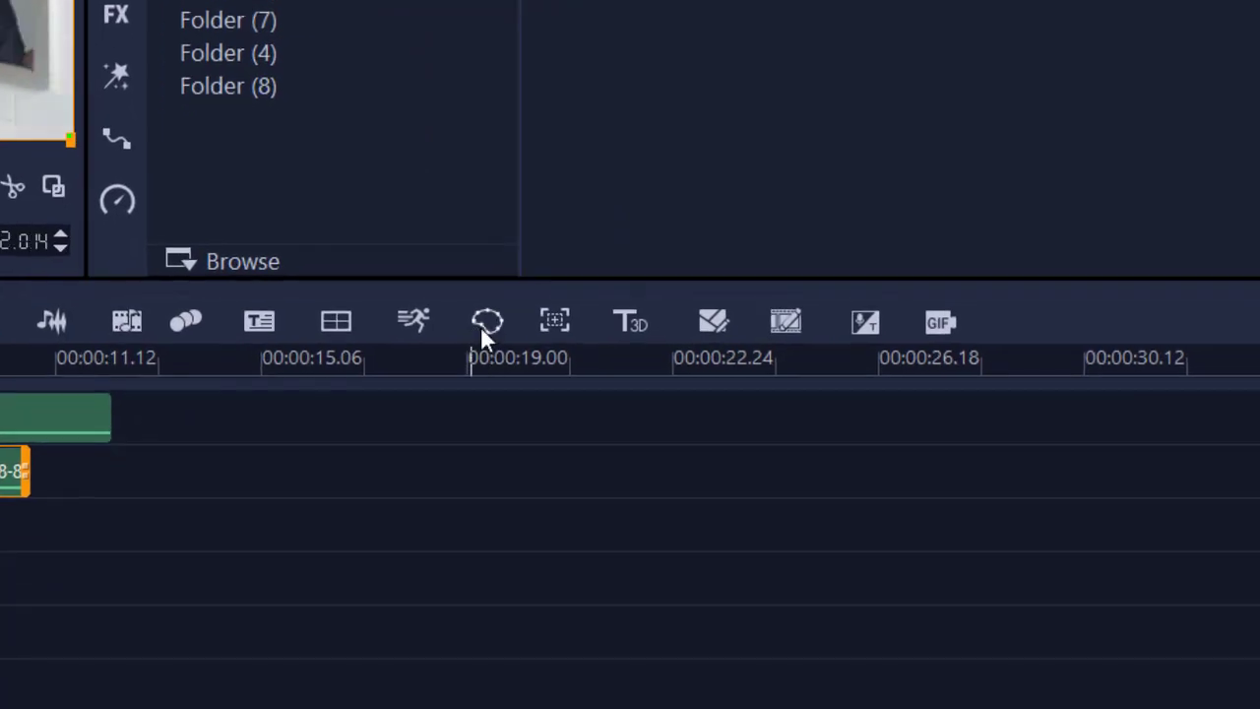
click(481, 325)
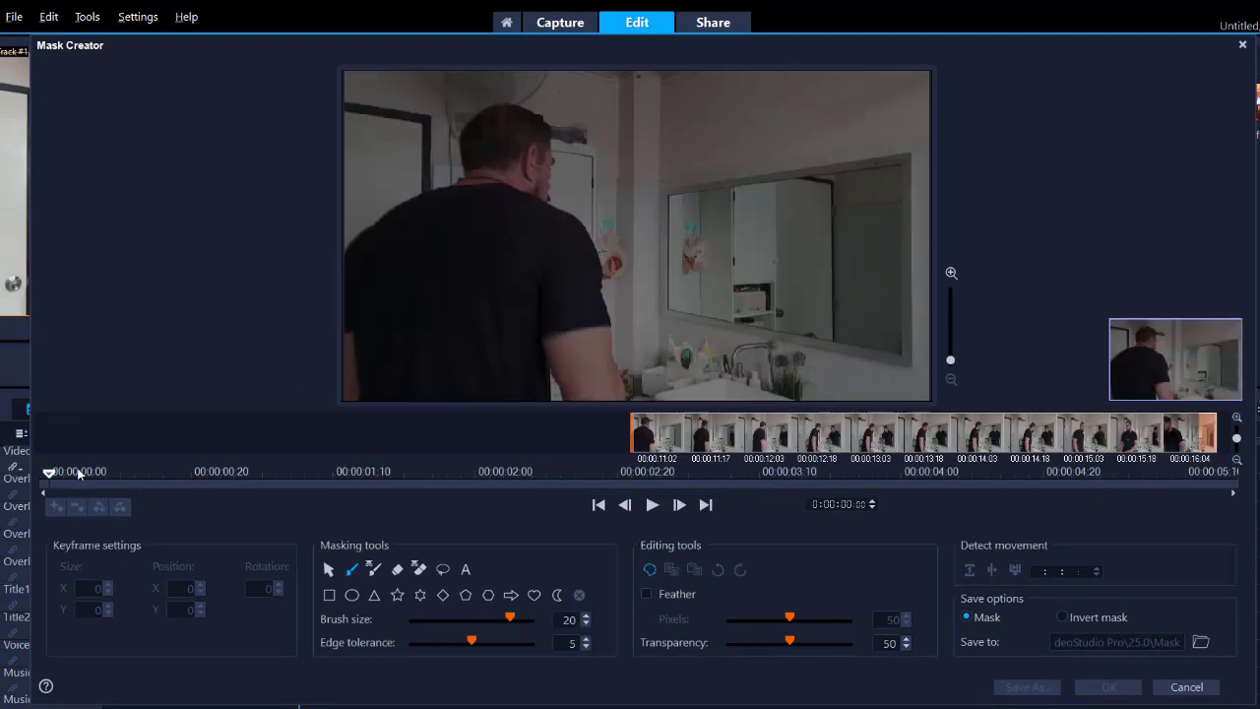
drag(49, 475, 504, 494)
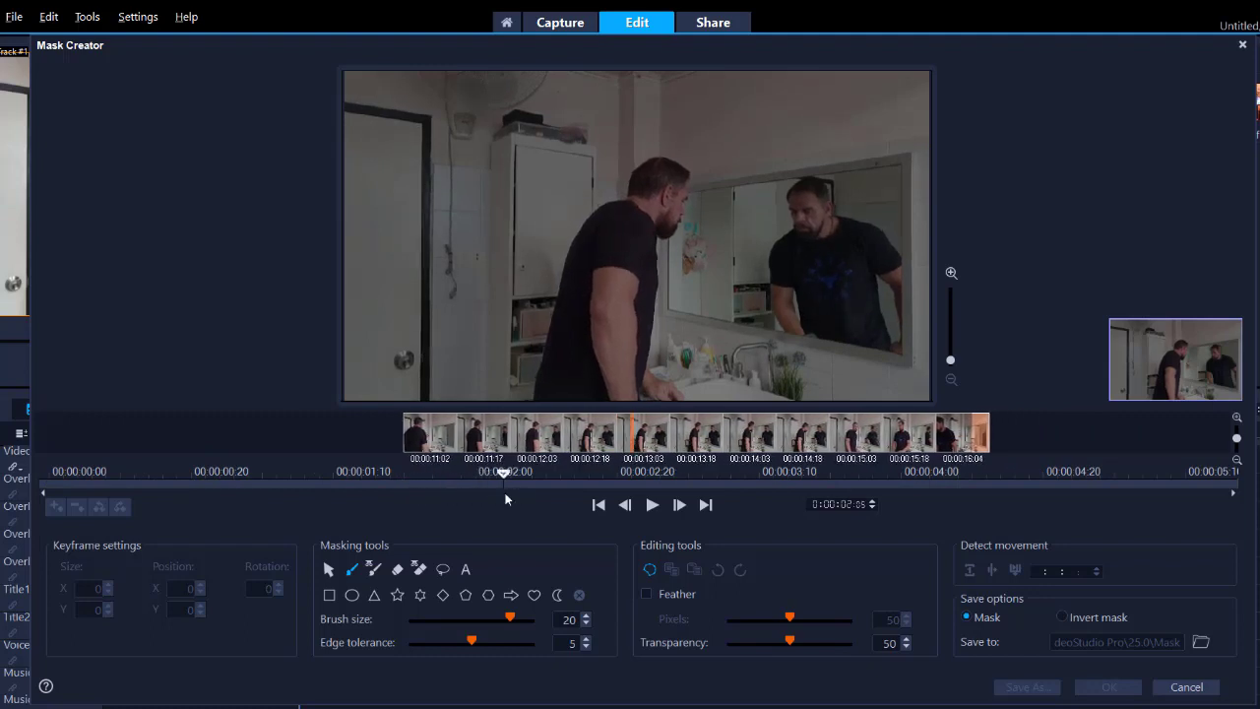
click(444, 570)
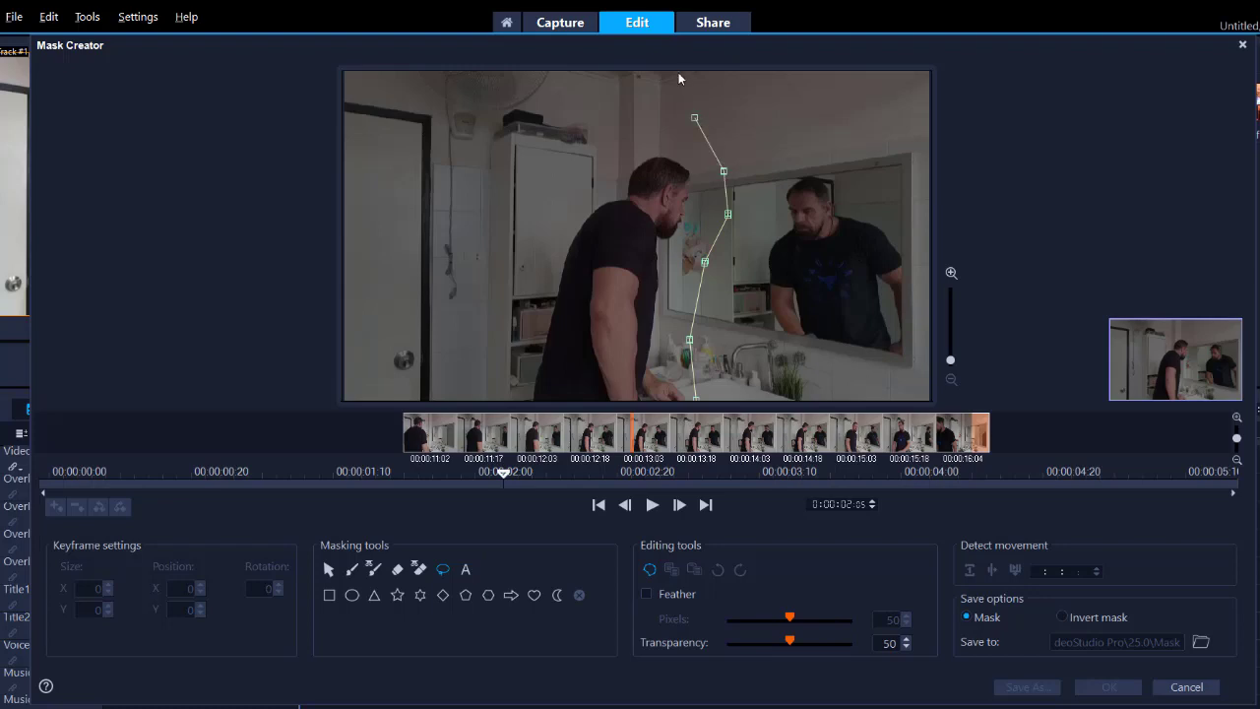
click(345, 74)
click(698, 399)
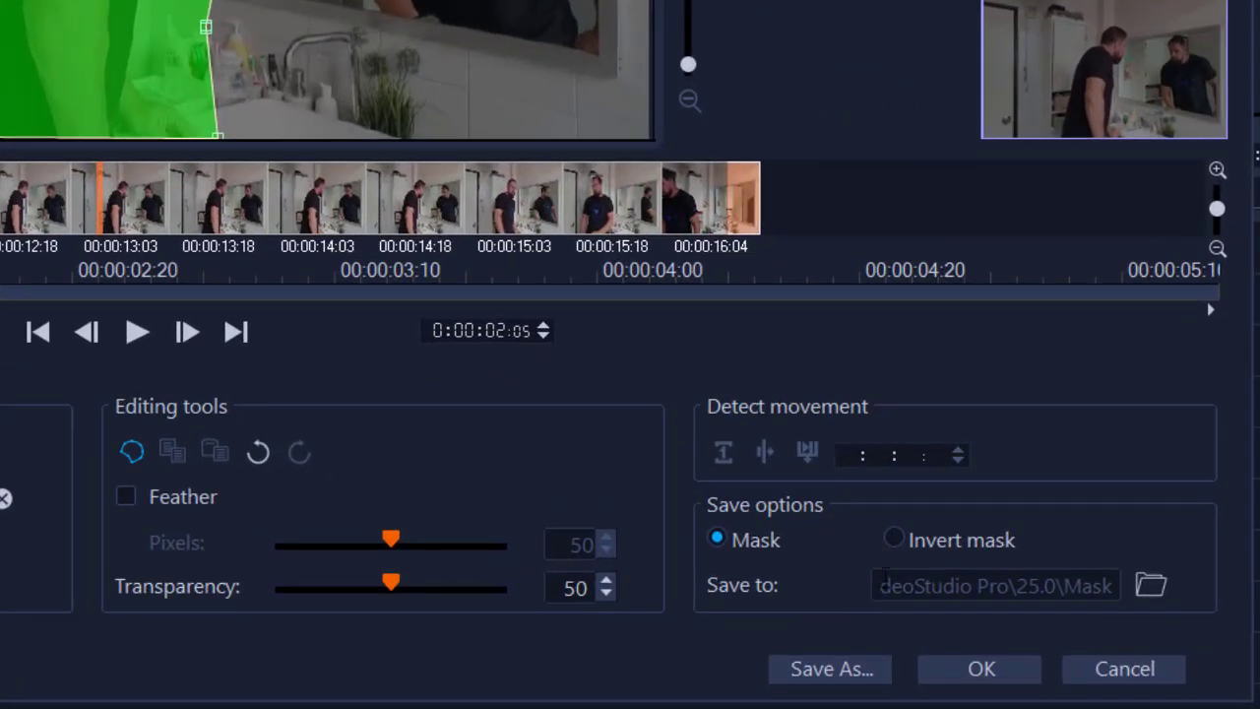
click(893, 540)
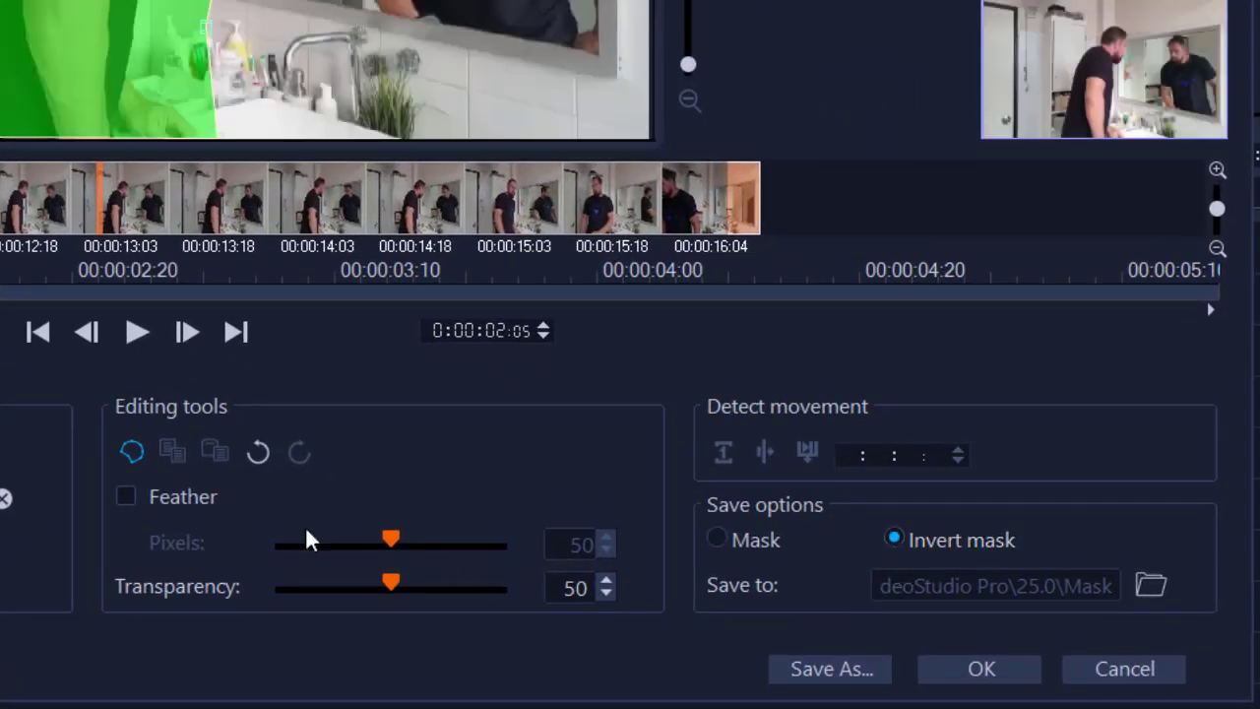
click(125, 496)
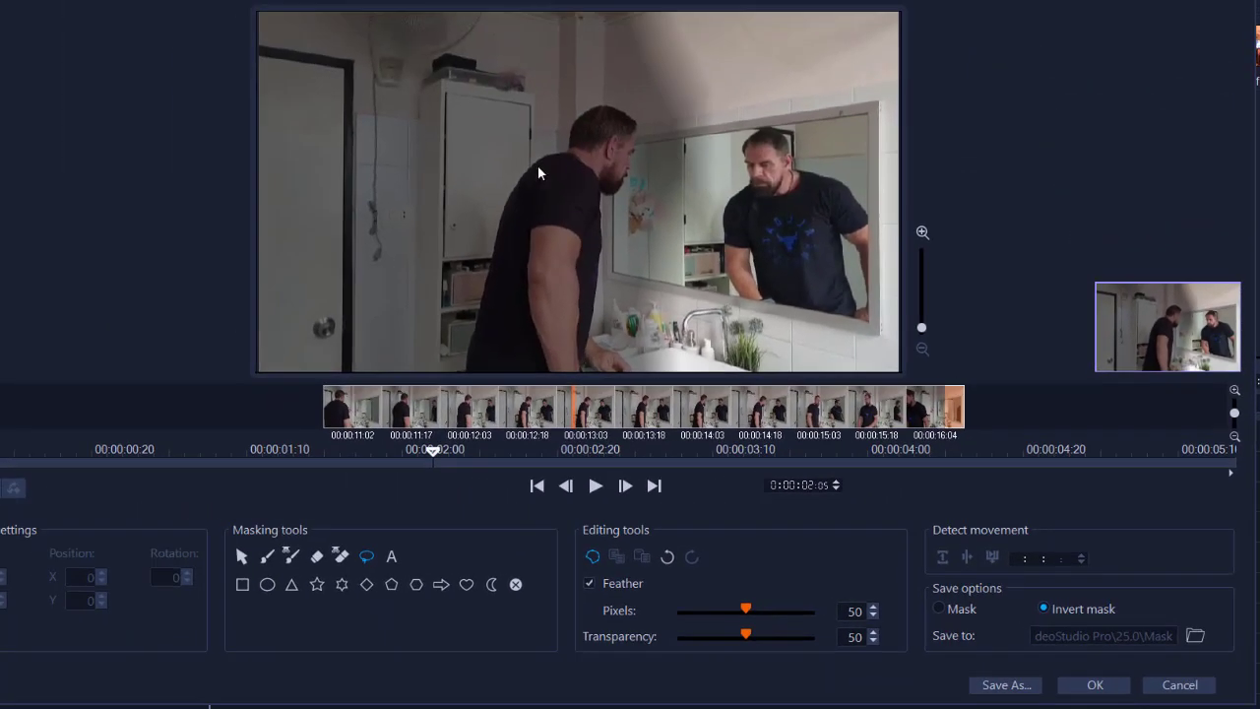
click(1096, 685)
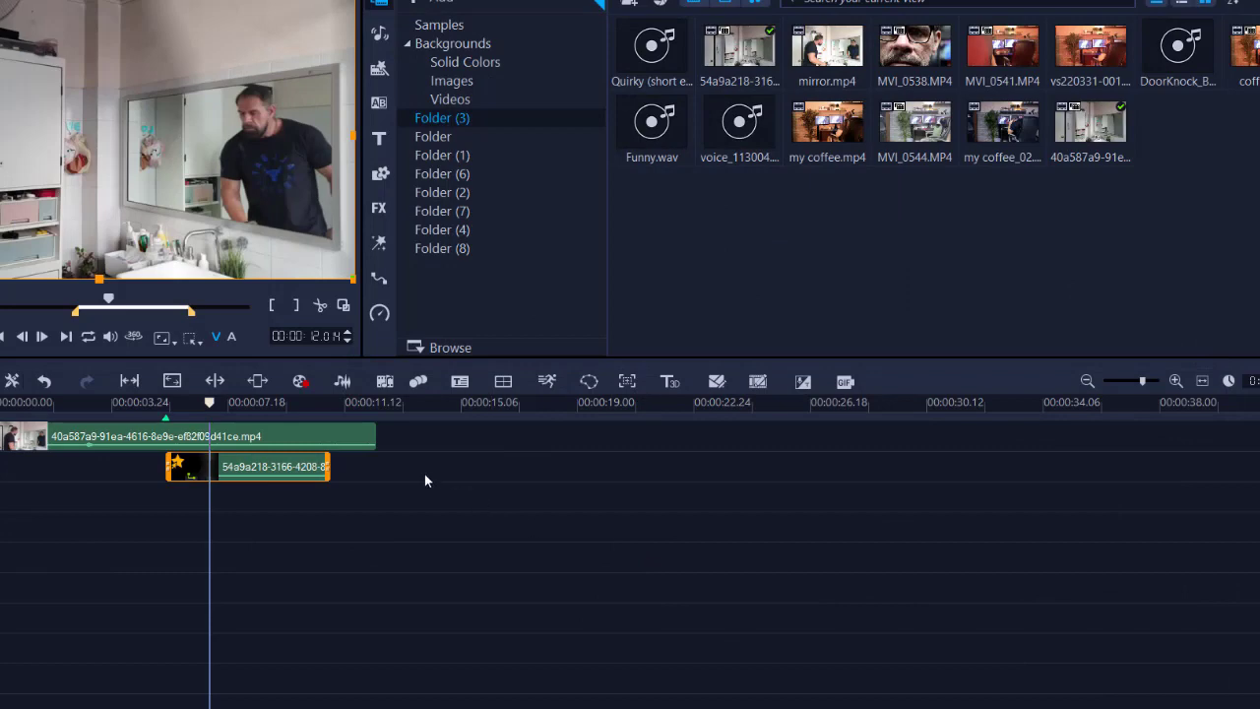
click(30, 399)
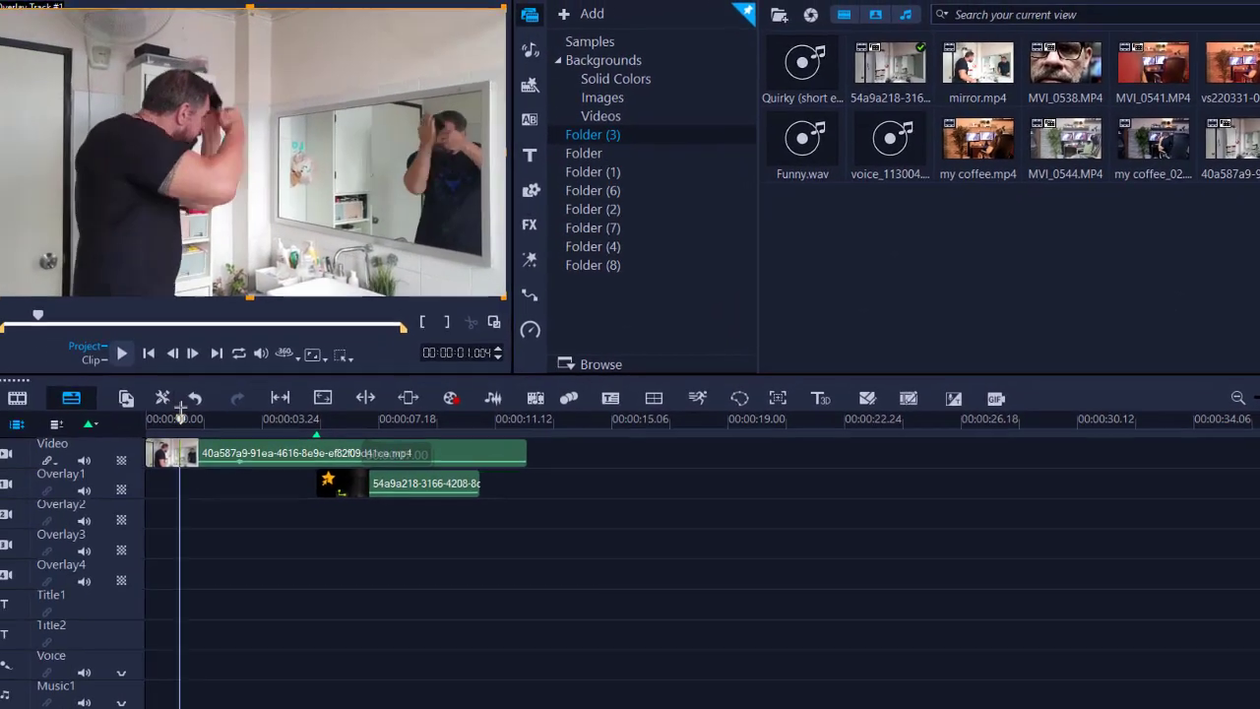
click(256, 408)
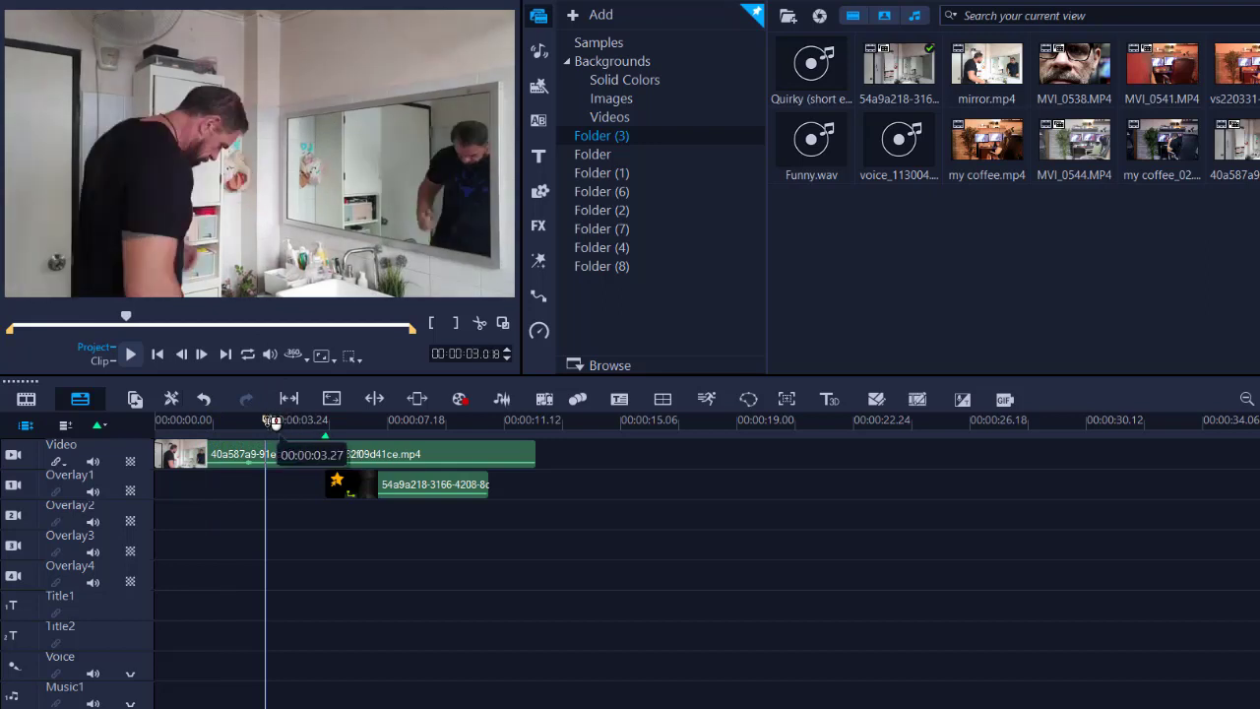
drag(274, 421, 356, 421)
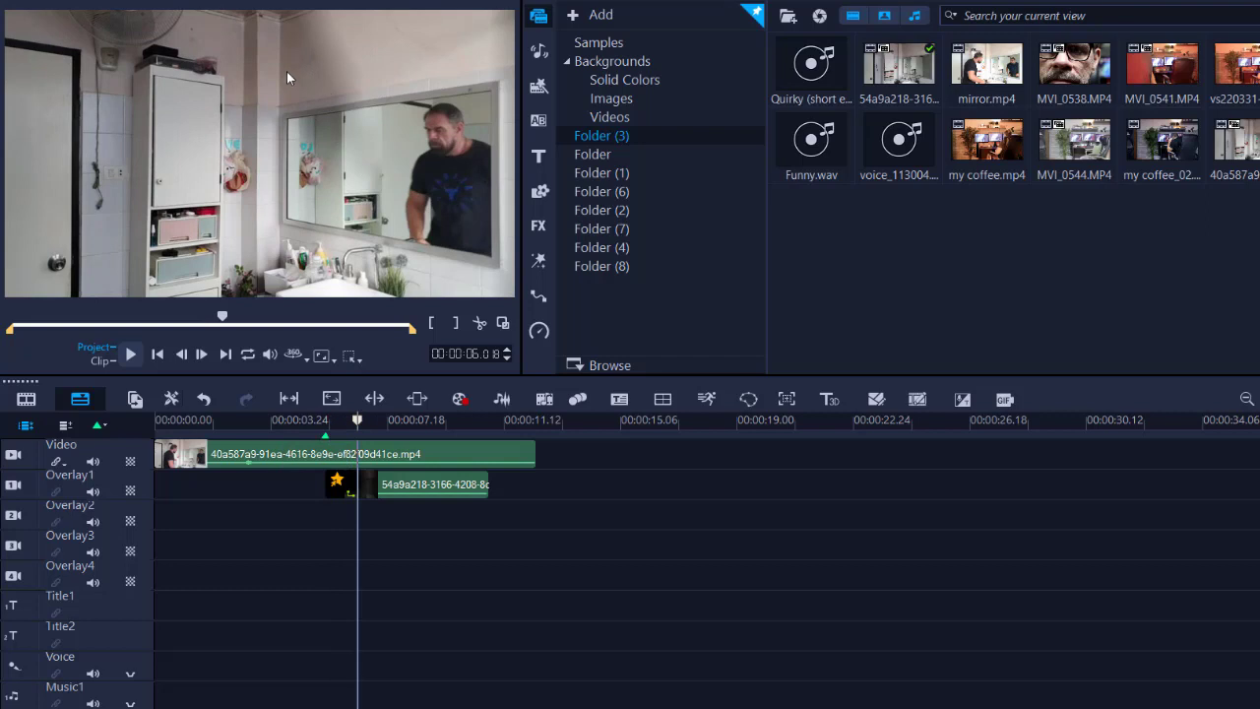
drag(364, 419, 314, 422)
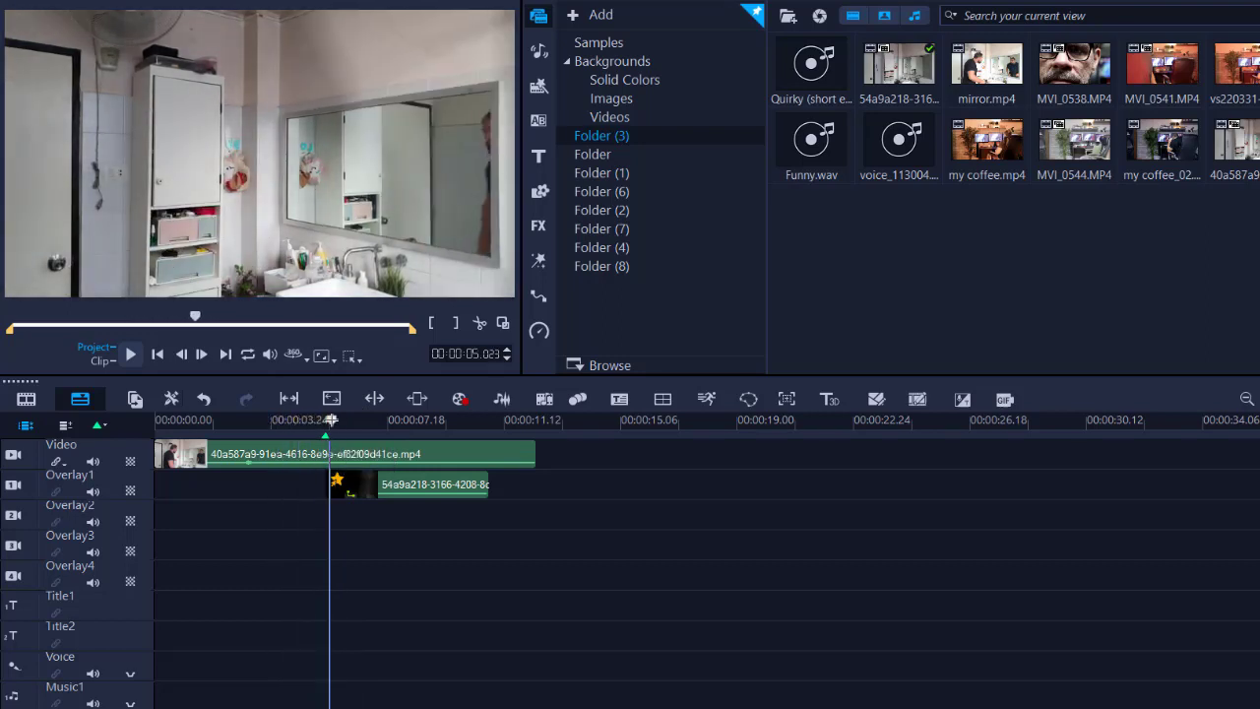
drag(330, 420, 467, 398)
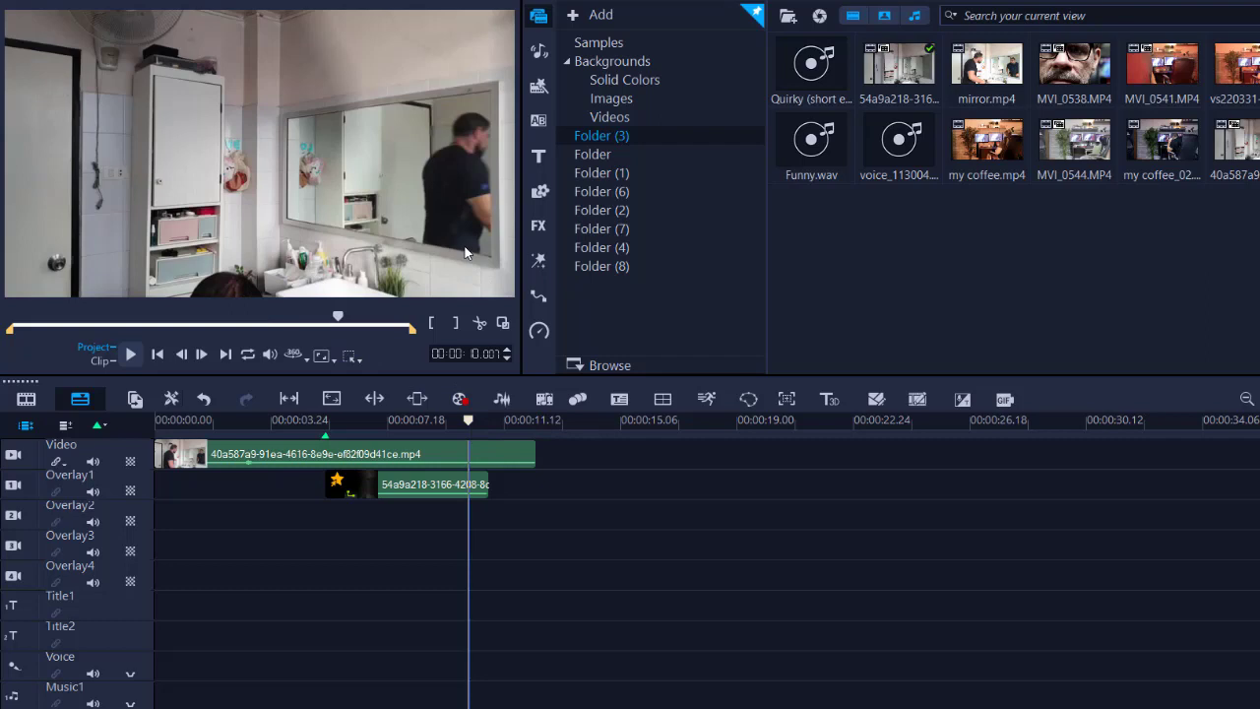
mouse_move(476, 423)
mouse_down()
mouse_move(430, 421)
mouse_move(499, 420)
mouse_move(287, 420)
mouse_move(495, 421)
mouse_move(482, 420)
mouse_up()
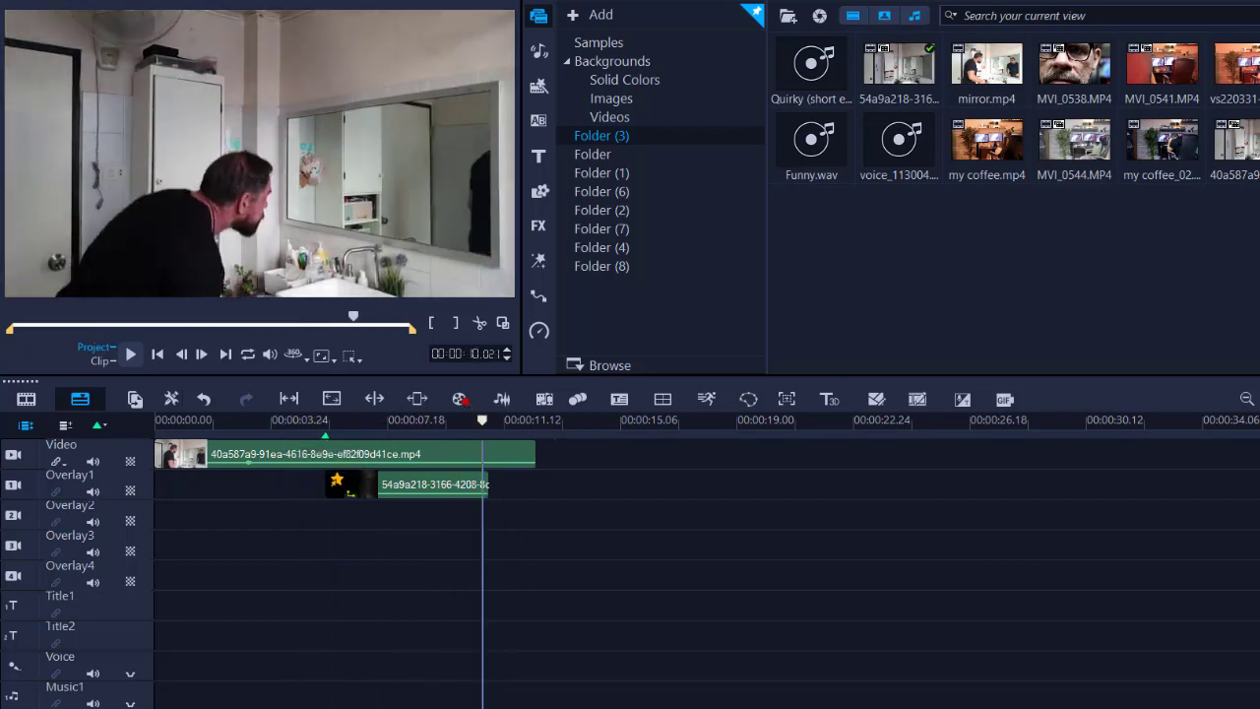
scroll(481, 419, up, 3)
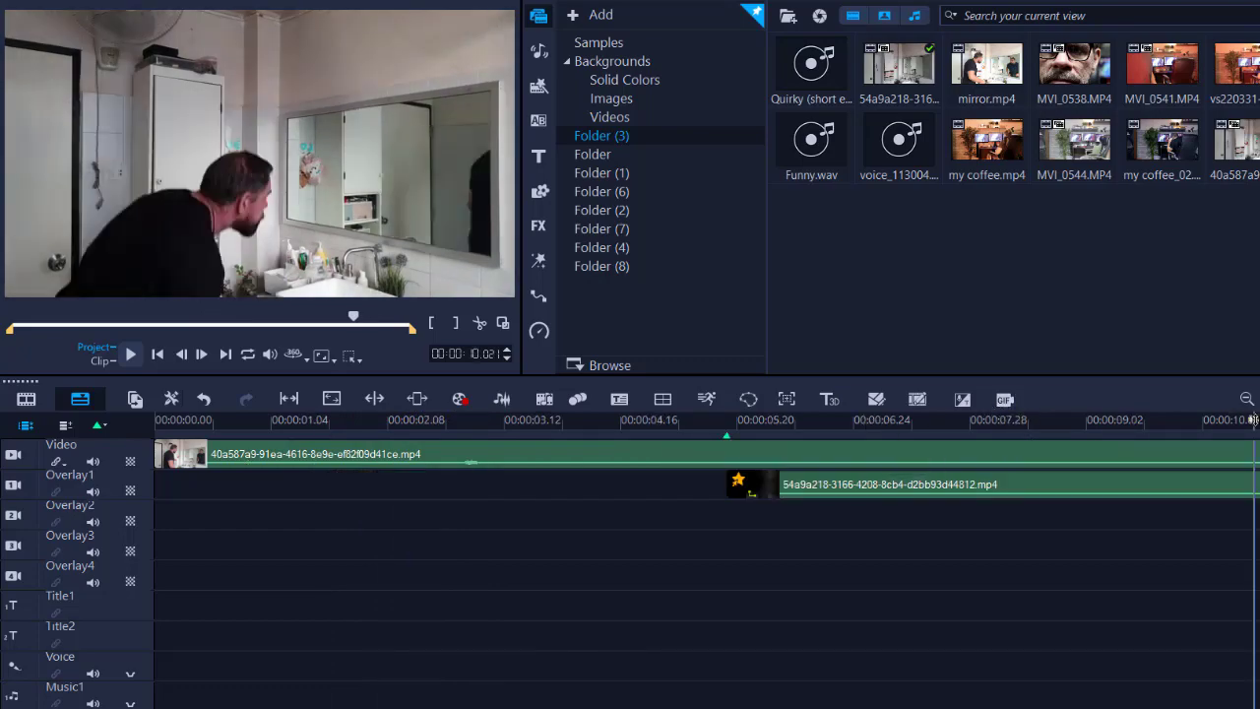
Split the video and overlay clips at about the 10-second mark.
drag(1252, 420, 1207, 419)
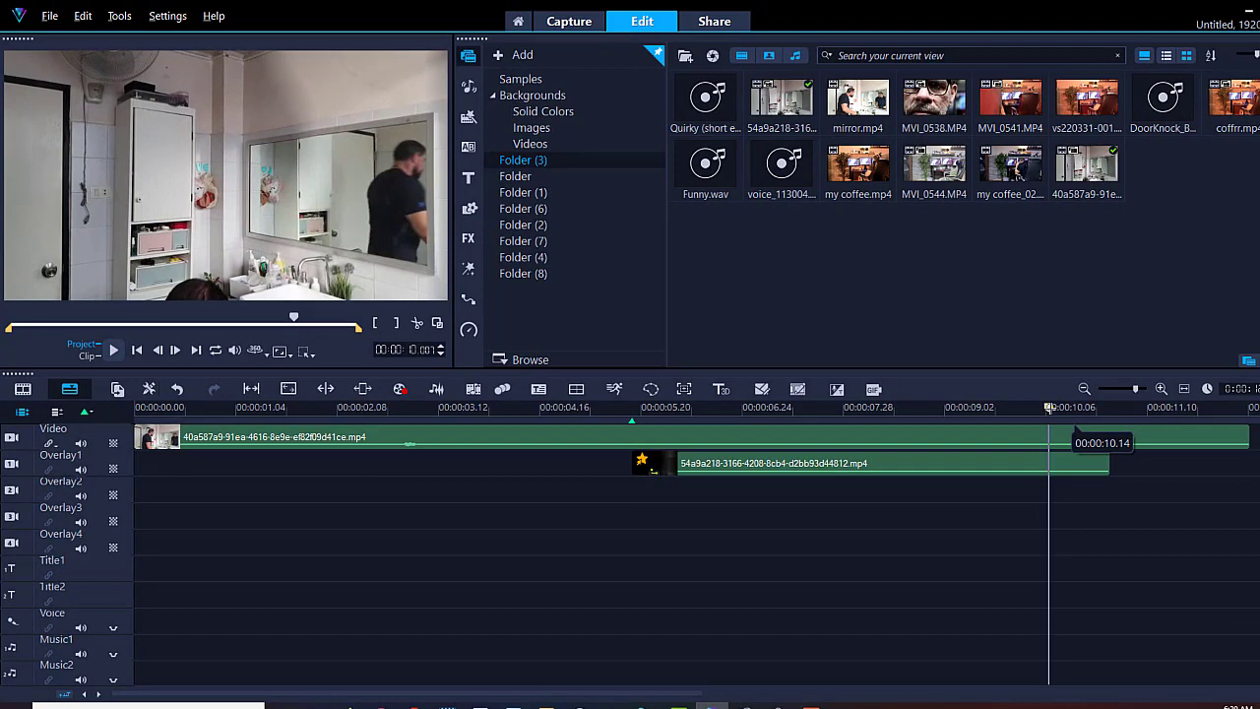
drag(1048, 407, 1052, 407)
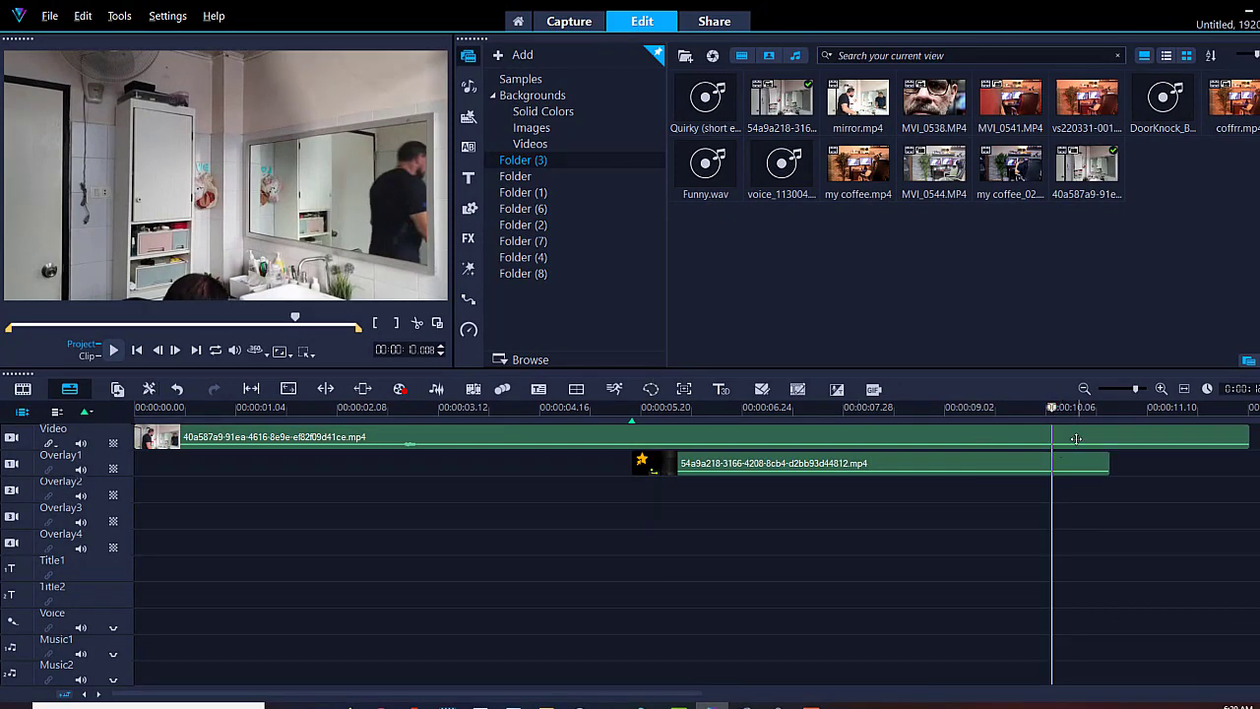
key(s)
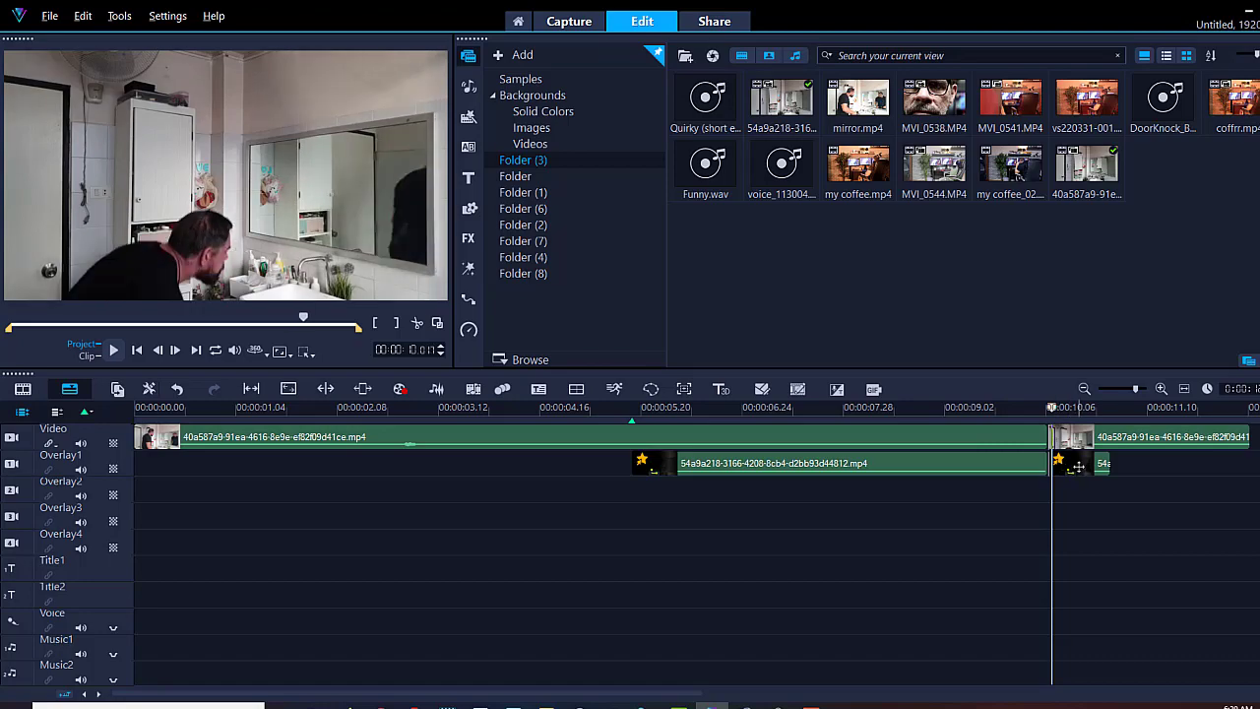
Set the short overlay piece to Screen blending at 35% opacity and play it back.
click(1079, 466)
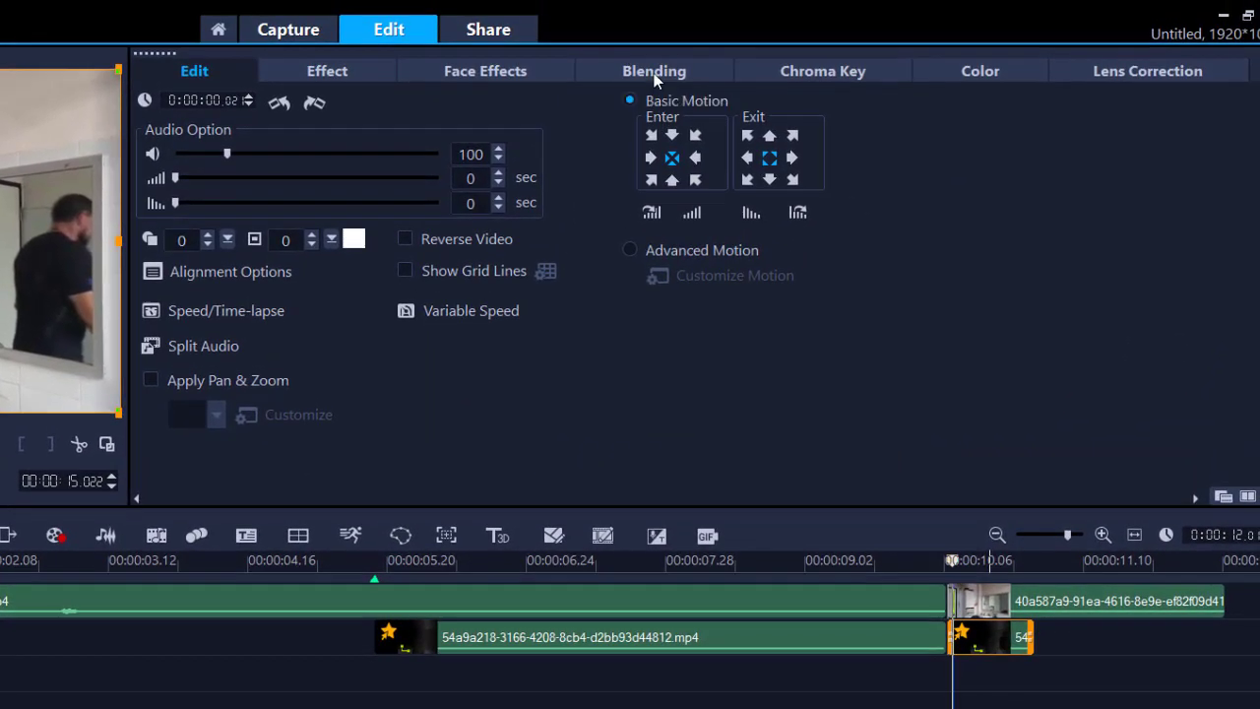
click(654, 76)
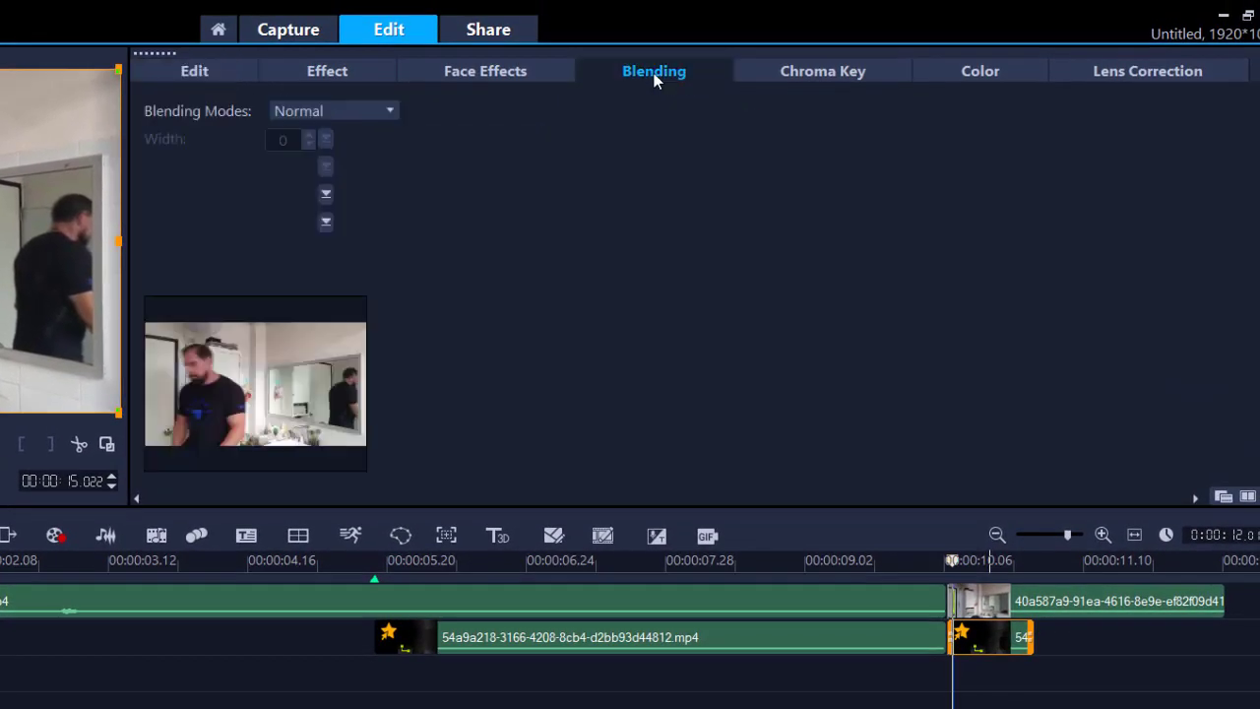
click(390, 113)
click(365, 191)
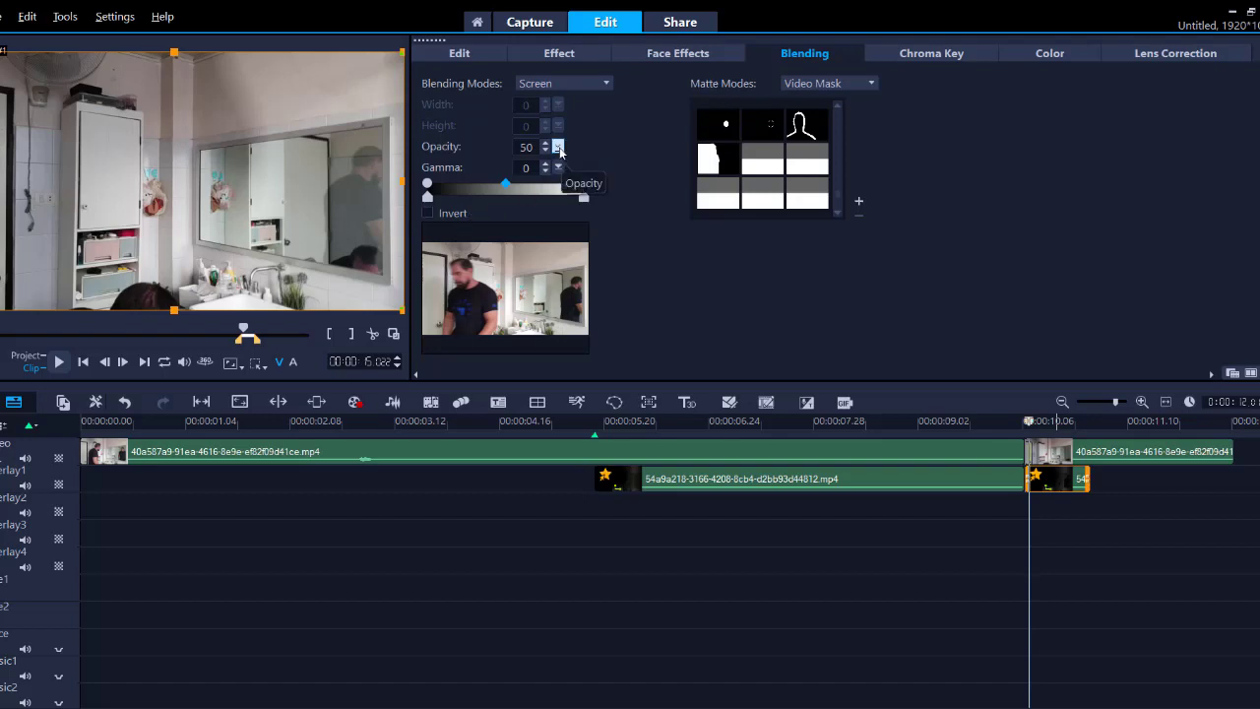
click(558, 147)
drag(550, 167, 560, 168)
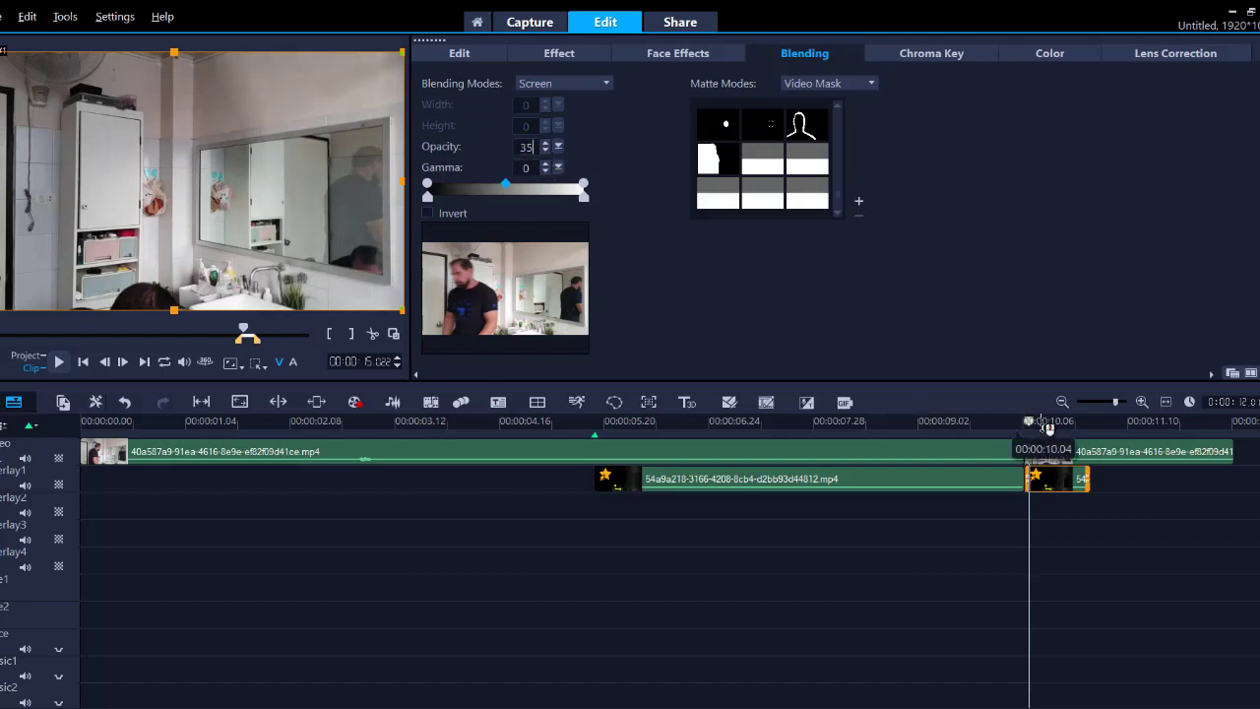
click(995, 422)
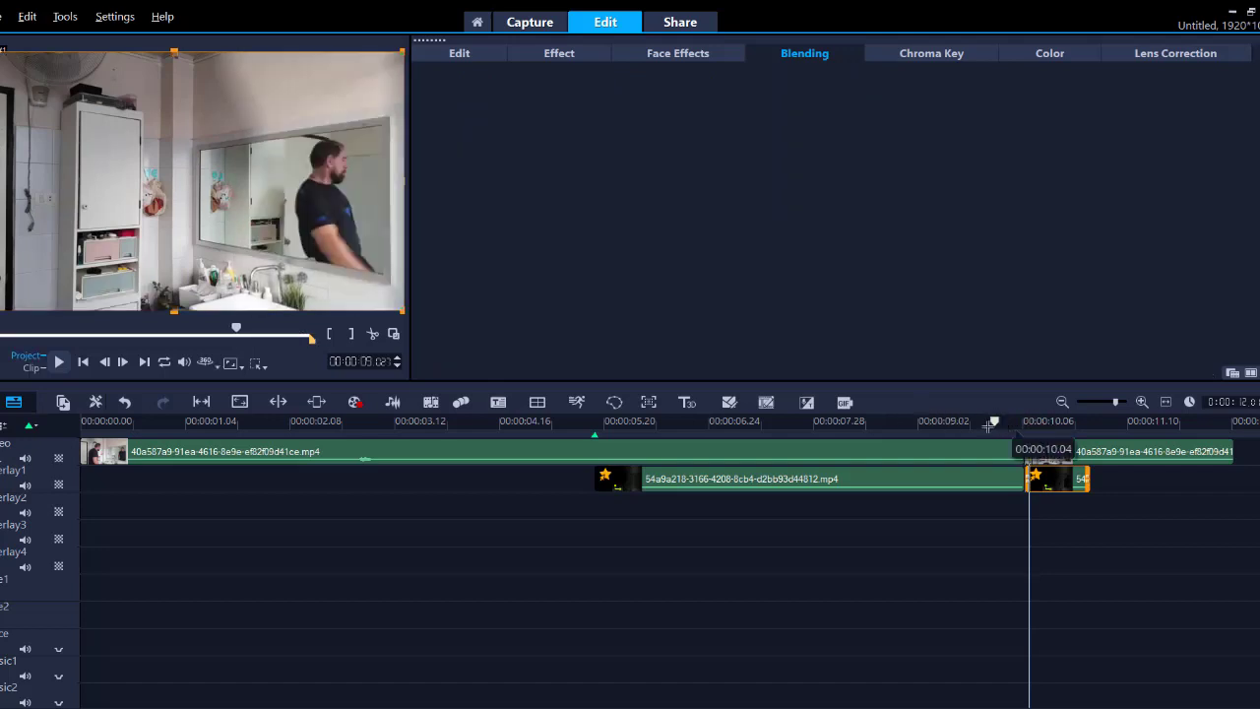
key(space)
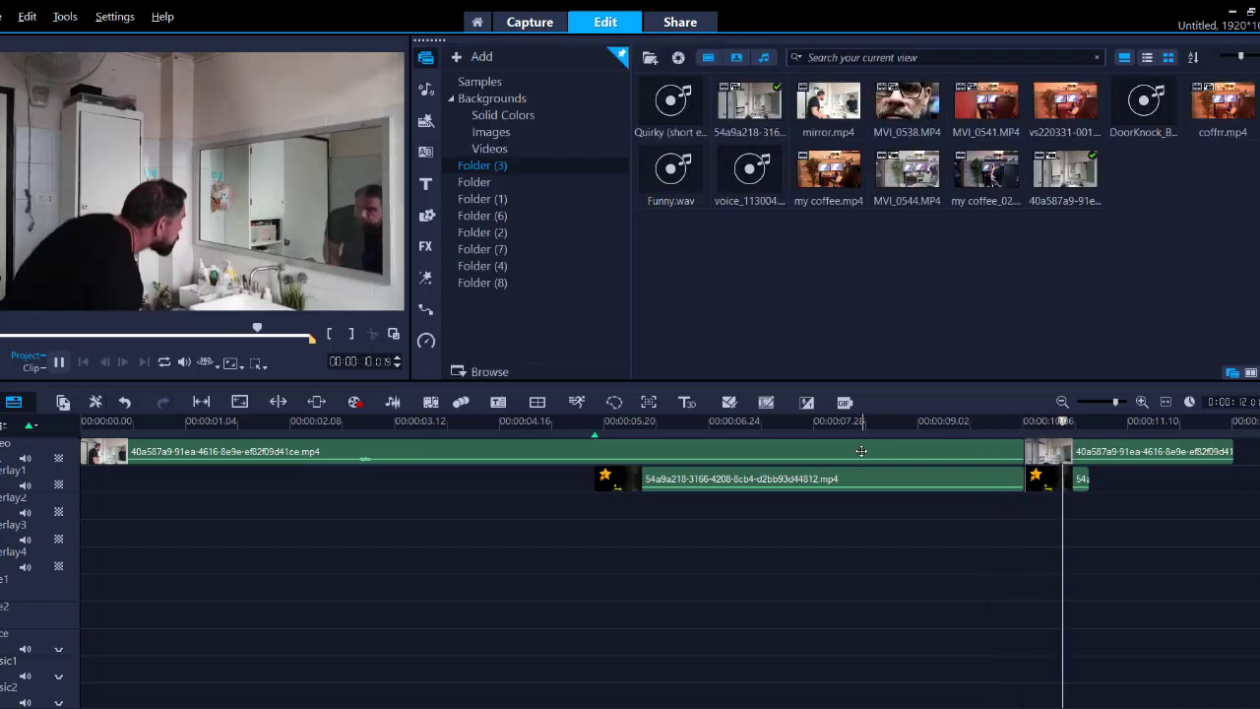
Lower the short overlay piece's gamma to -44.
key(space)
click(1051, 487)
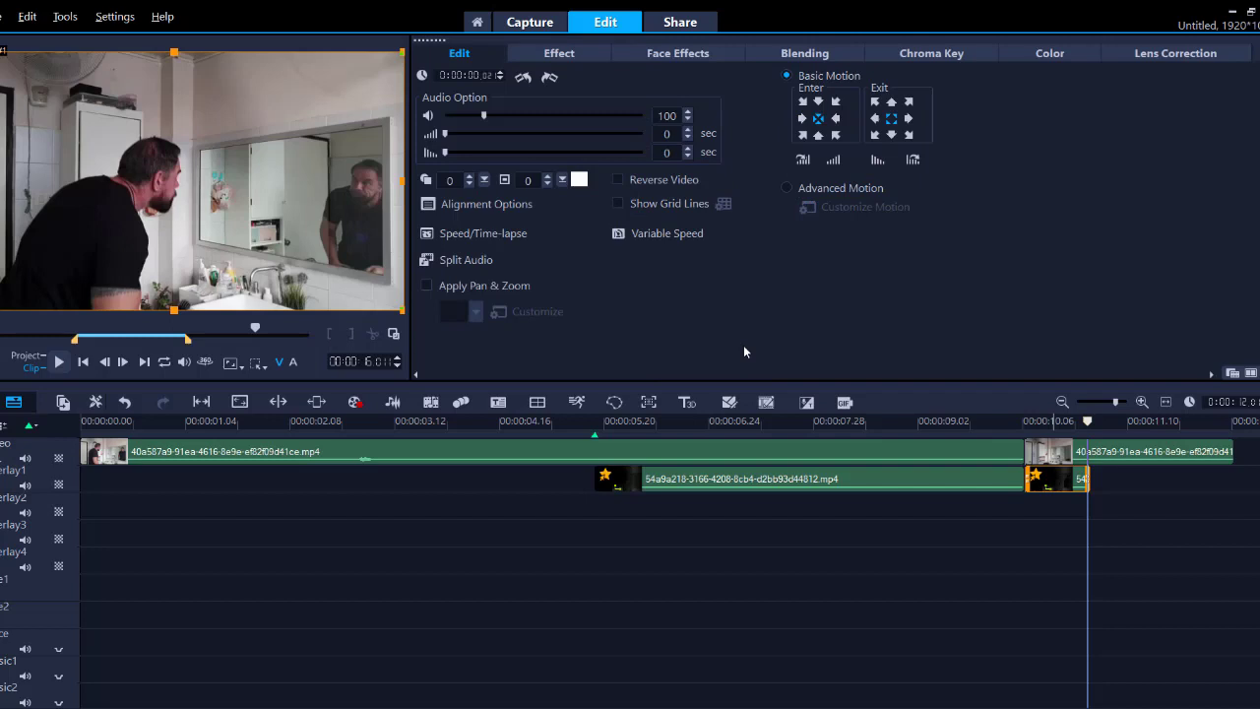
click(810, 55)
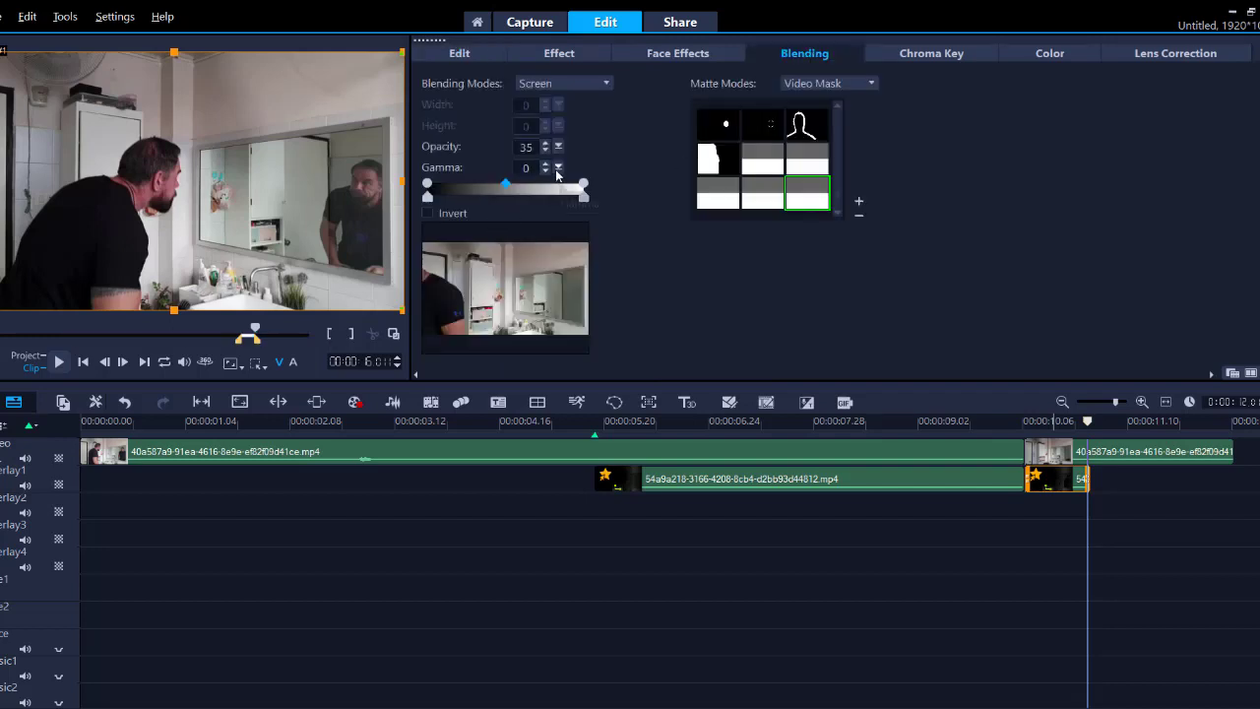
drag(555, 187, 549, 186)
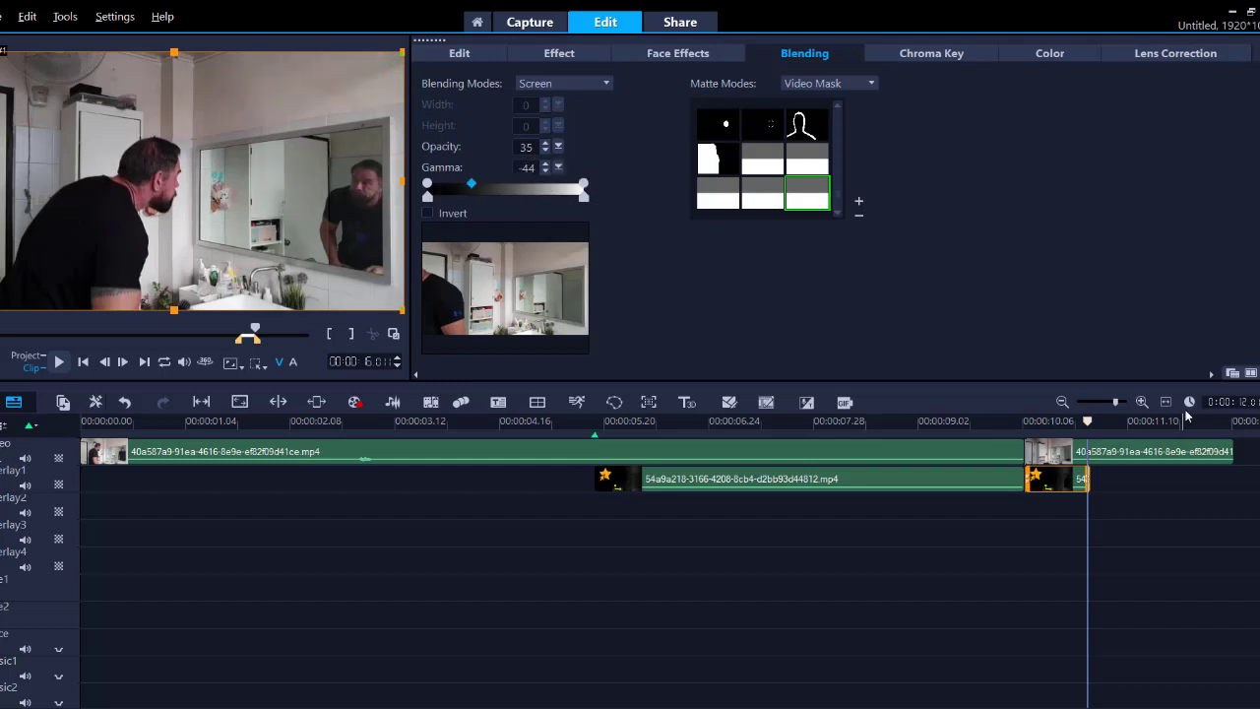
Play and scrub through the reflection moment to review the mirror composite.
drag(1093, 423, 1040, 423)
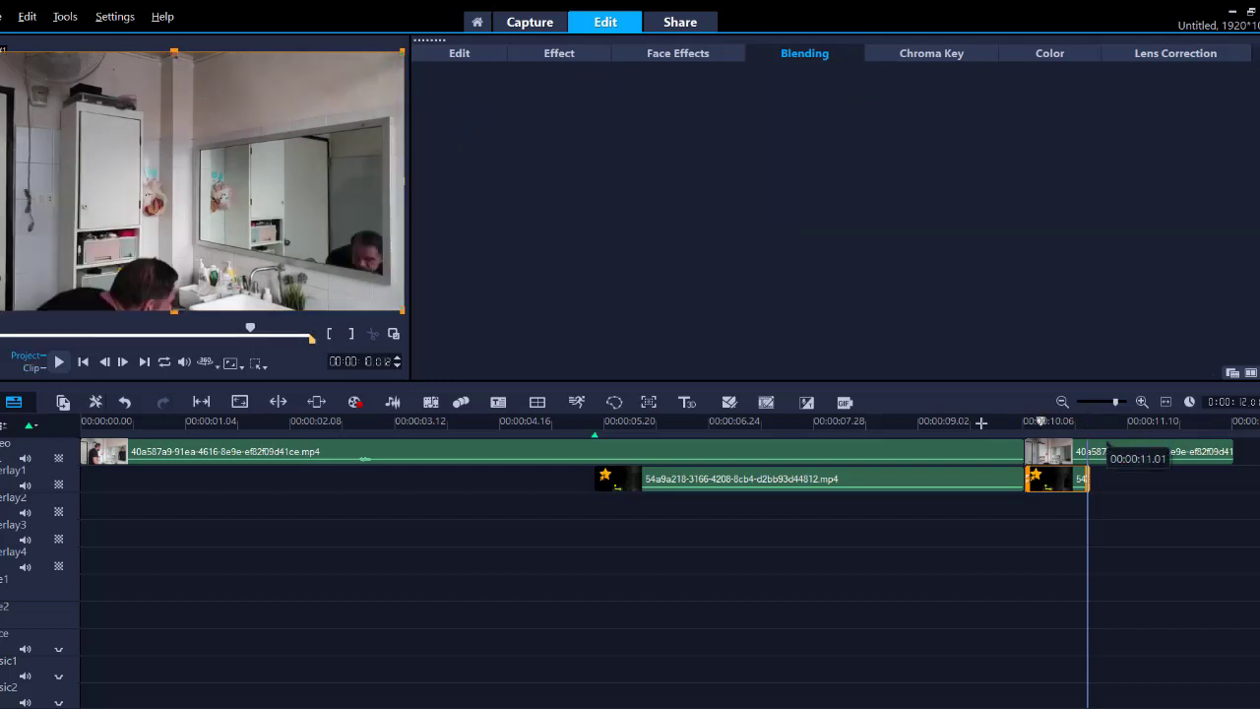
click(981, 422)
key(space)
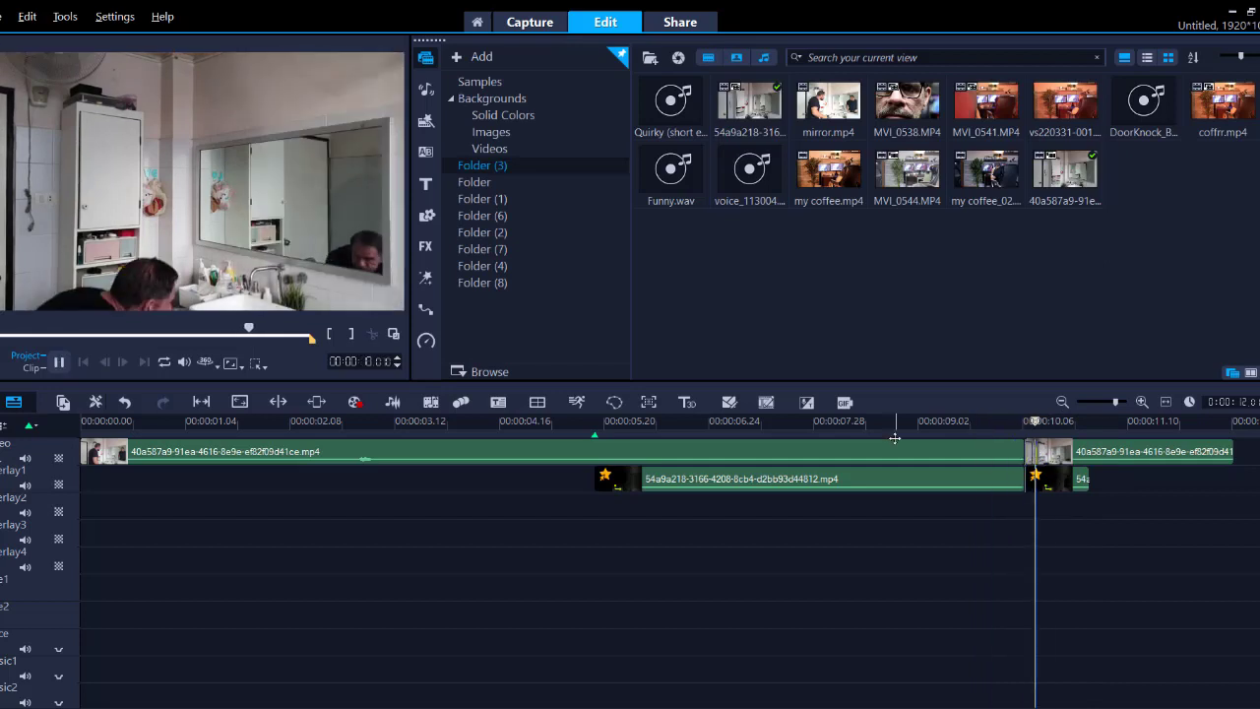
key(space)
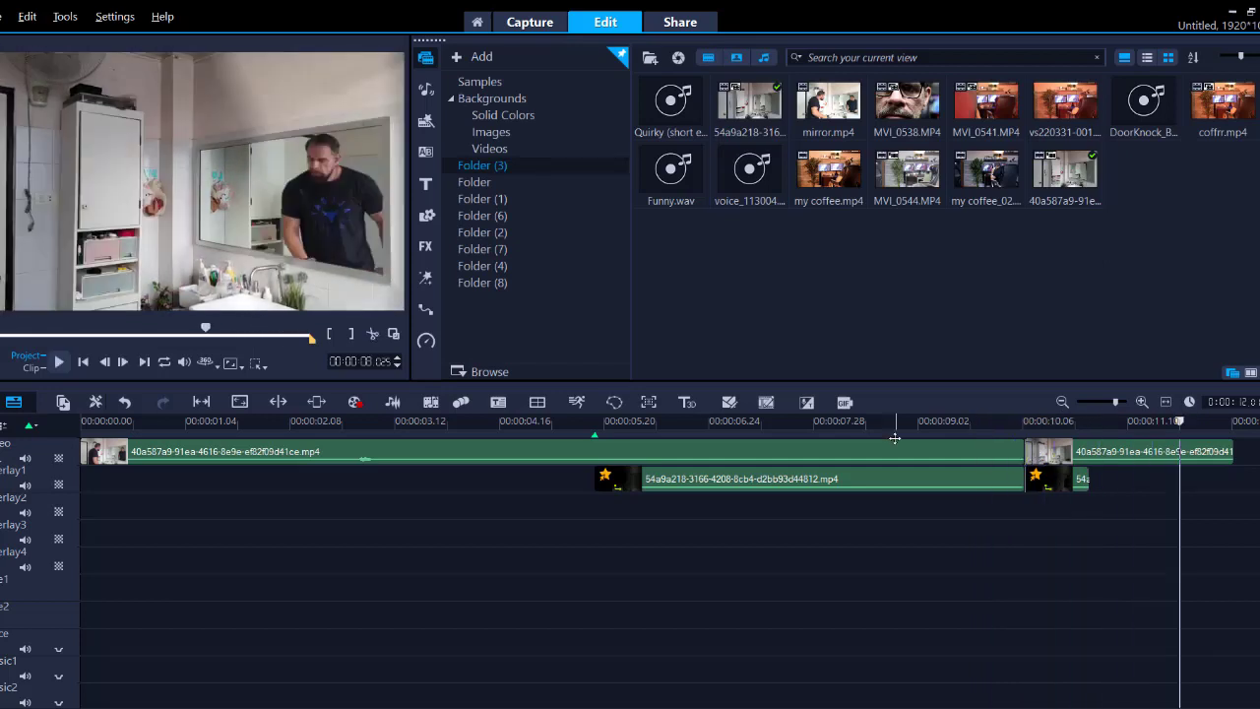
drag(1189, 423, 1006, 420)
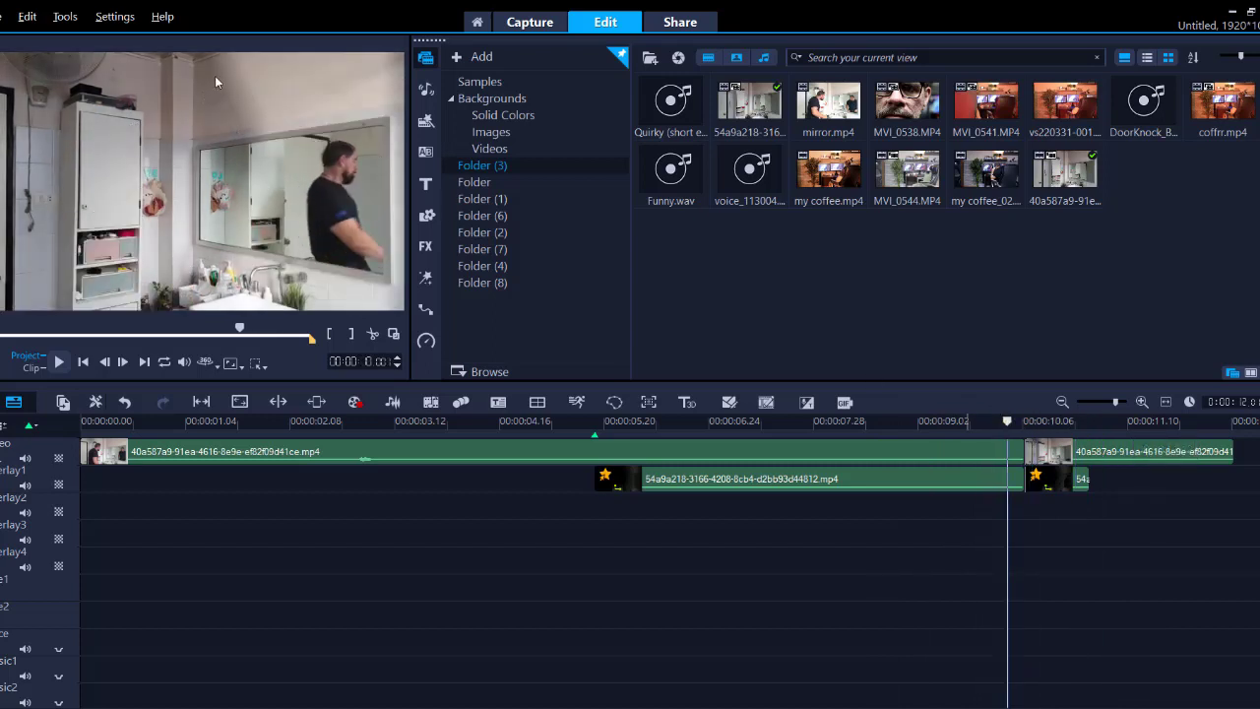
click(805, 483)
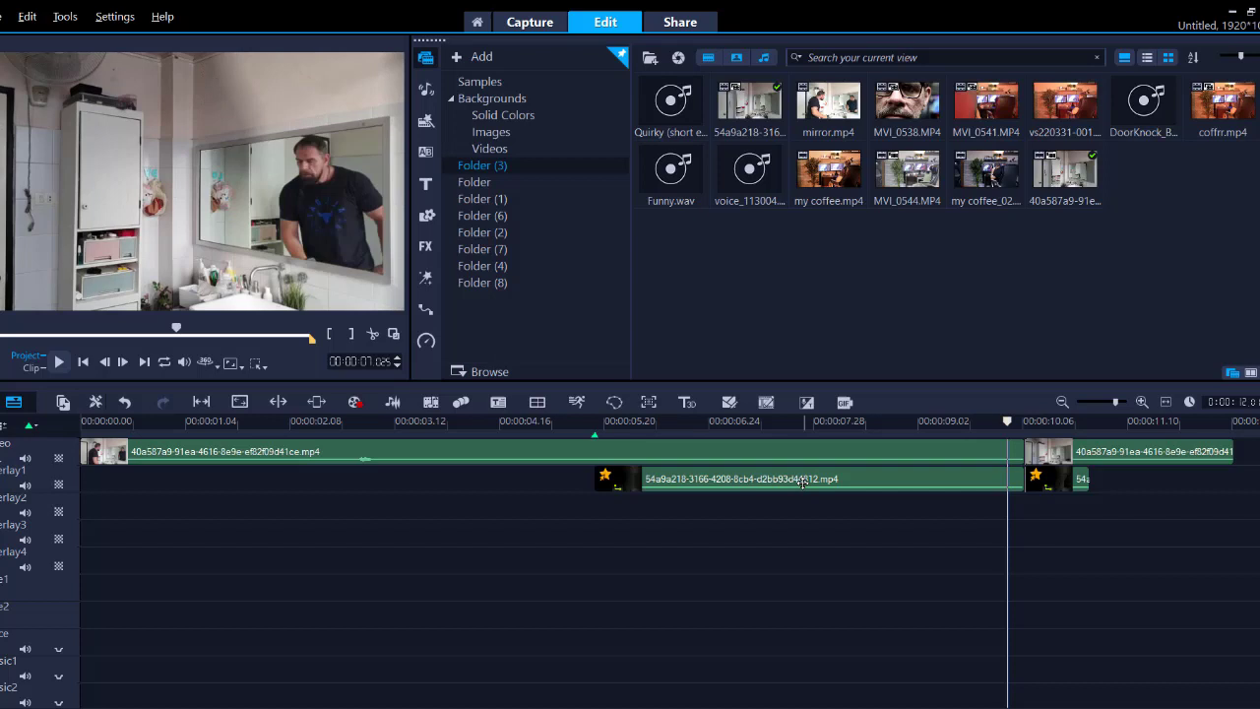
click(677, 458)
click(718, 476)
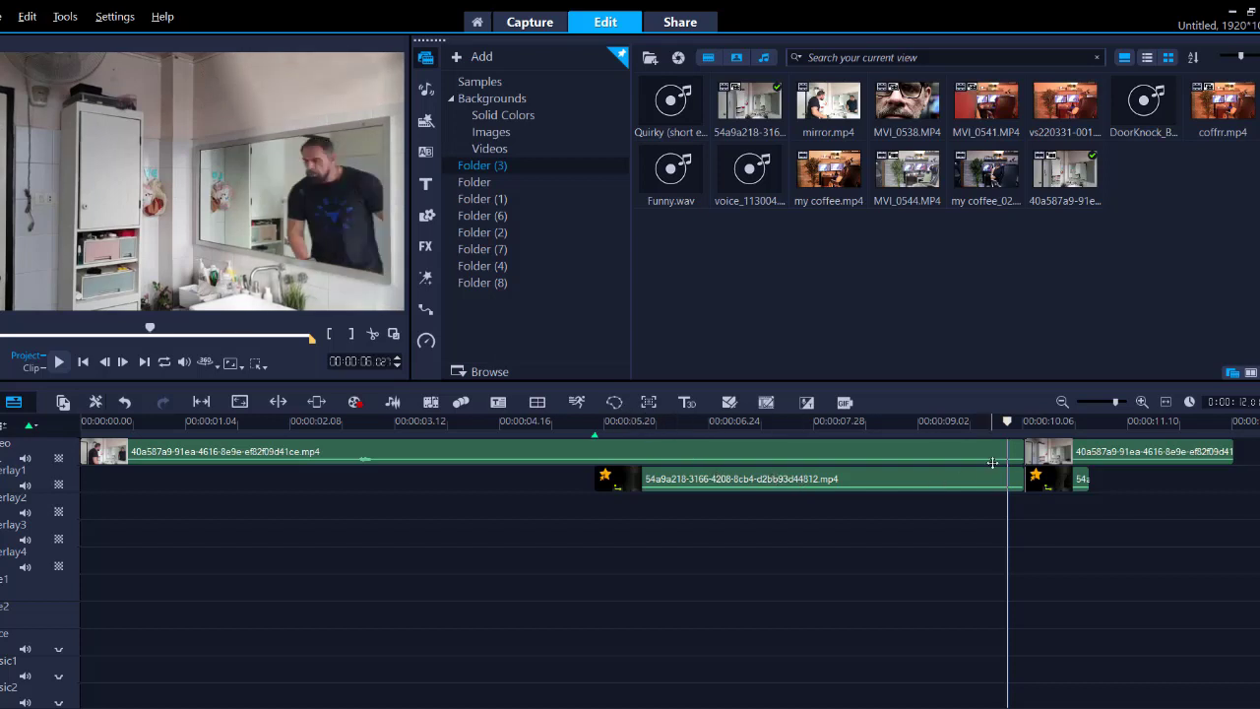
drag(1007, 421, 1047, 439)
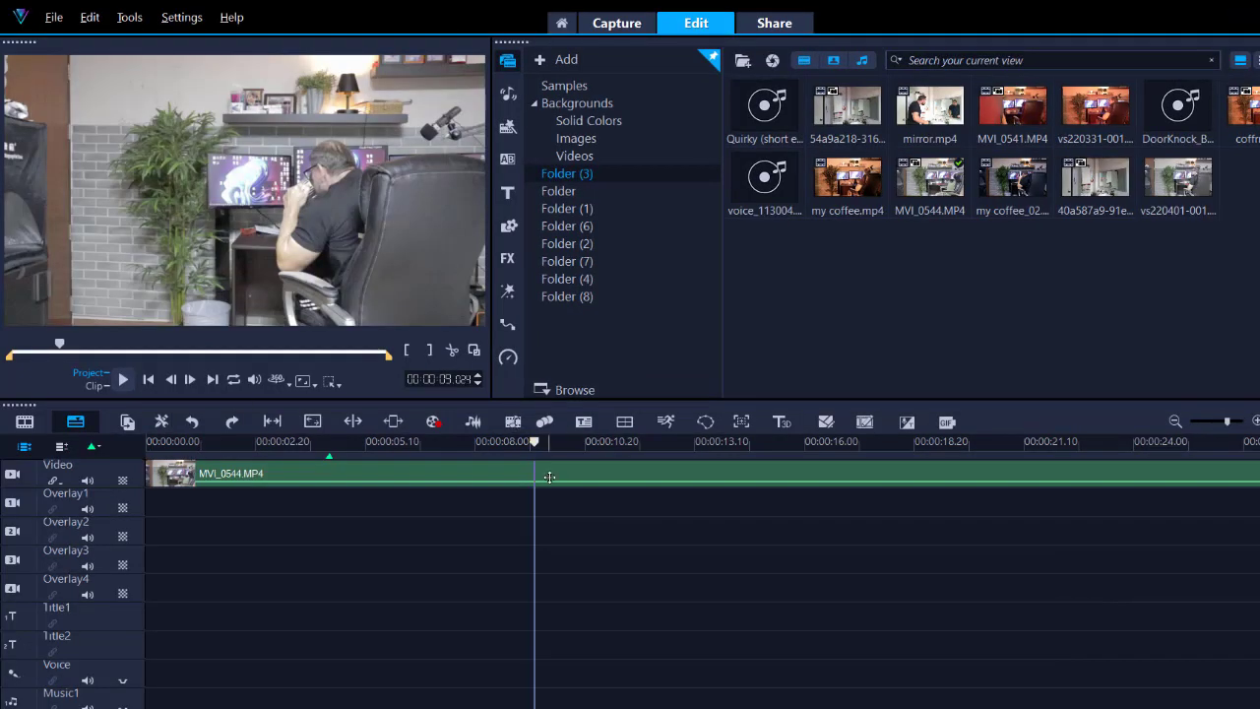
Open Multi-trim Video for the MVI_0544.MP4 clip.
click(546, 478)
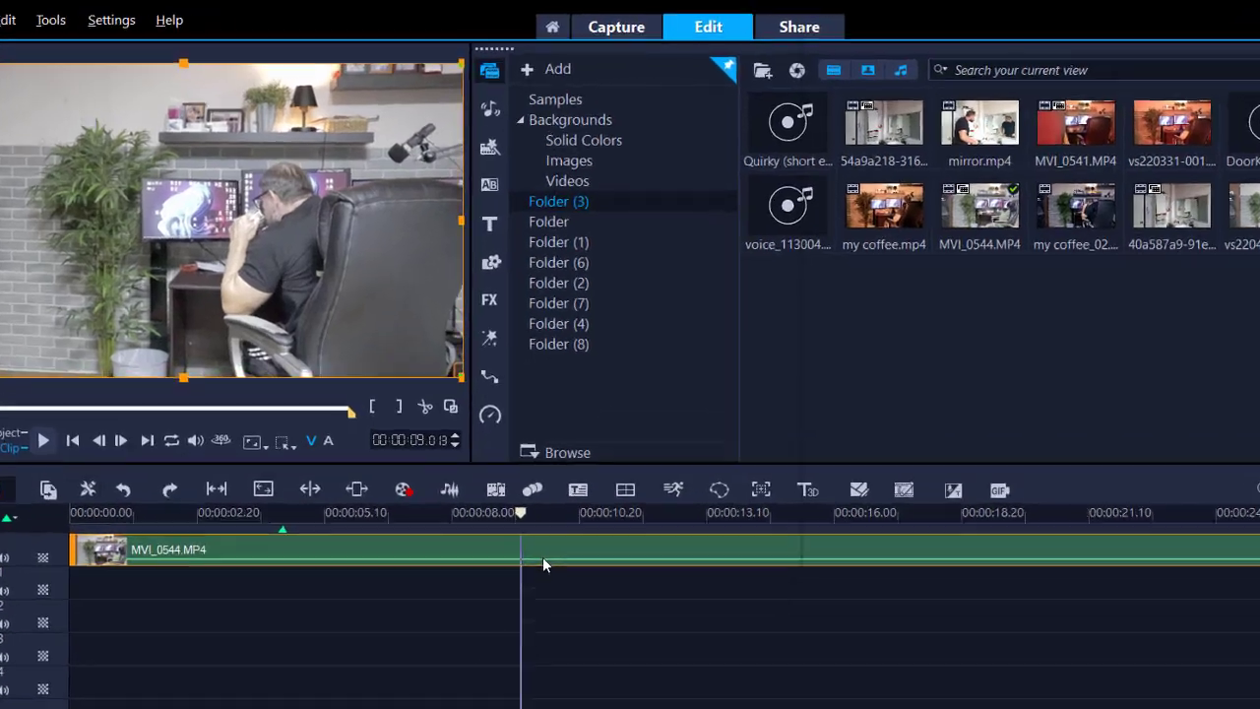
right_click(547, 483)
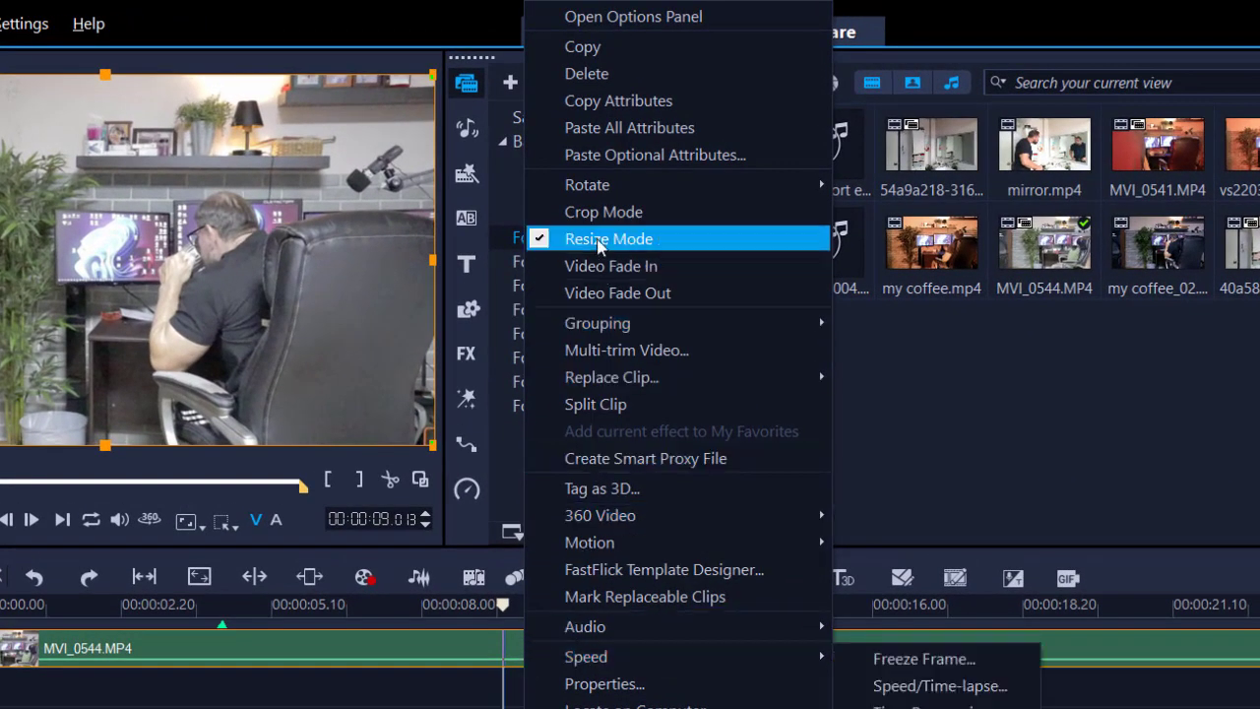
click(633, 351)
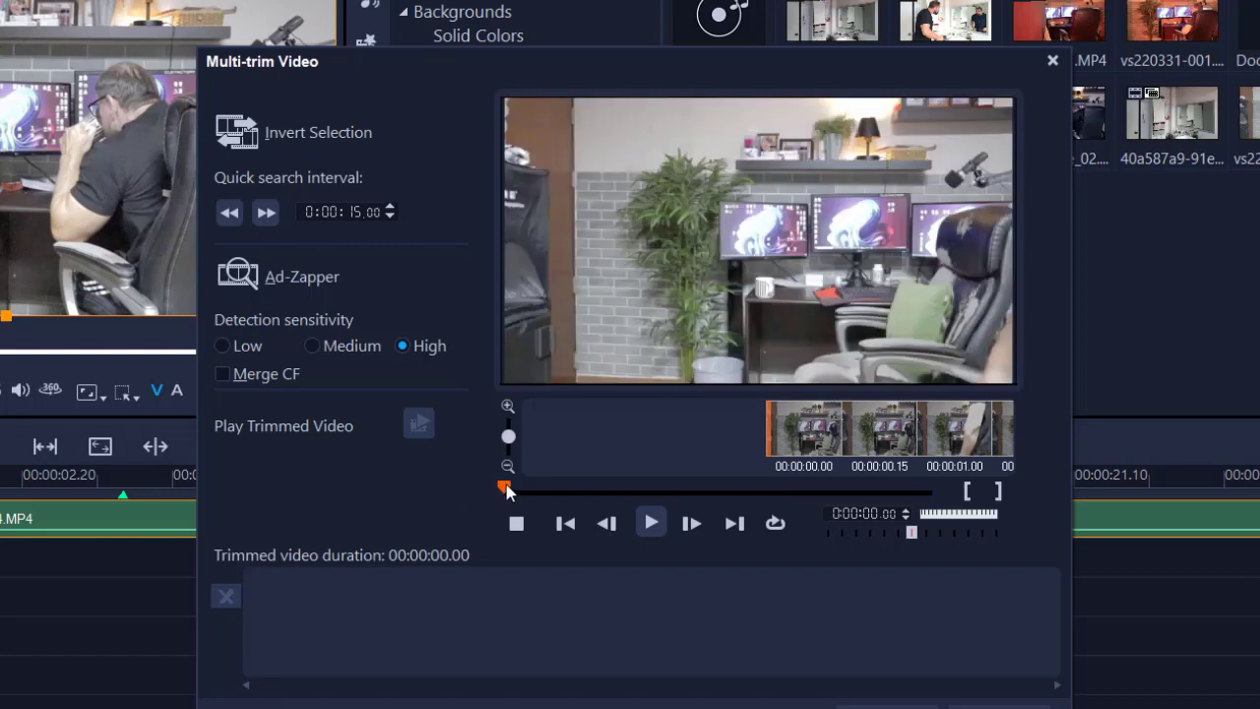
Keep two sections starting at 00:00:11.23 and 00:00:56.21, totalling 26.07 seconds, and apply.
drag(505, 487, 575, 499)
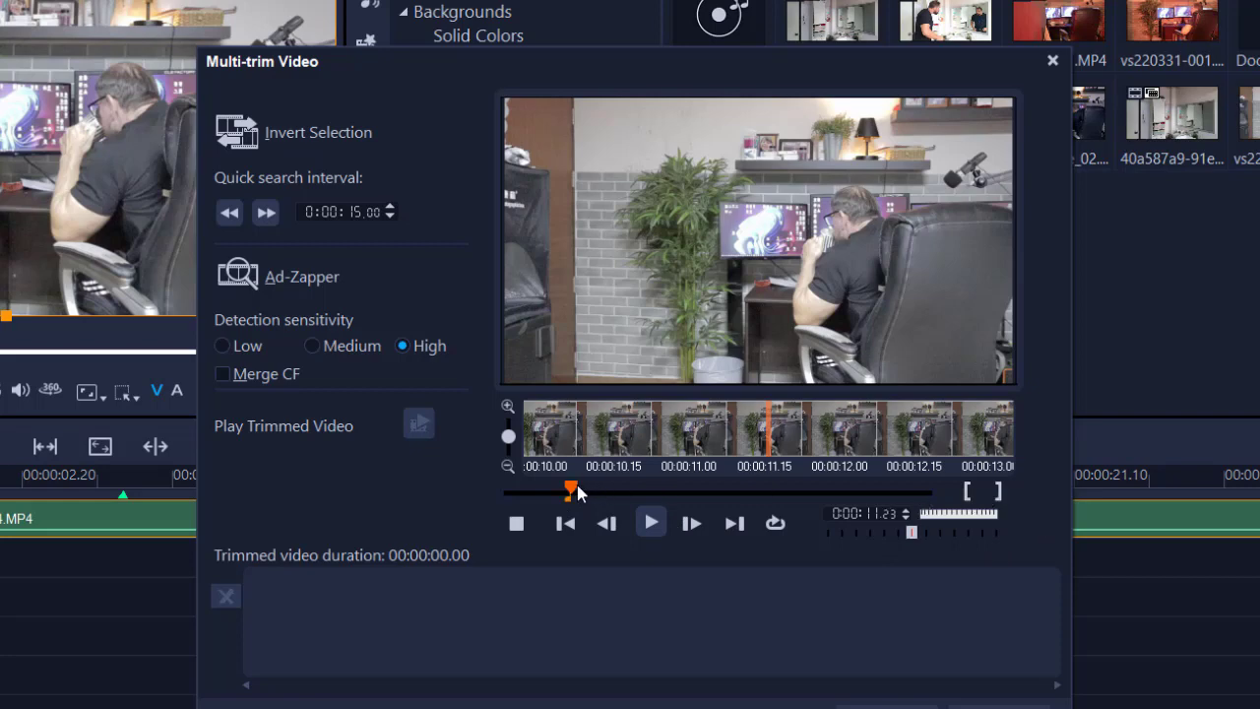
drag(578, 492, 661, 489)
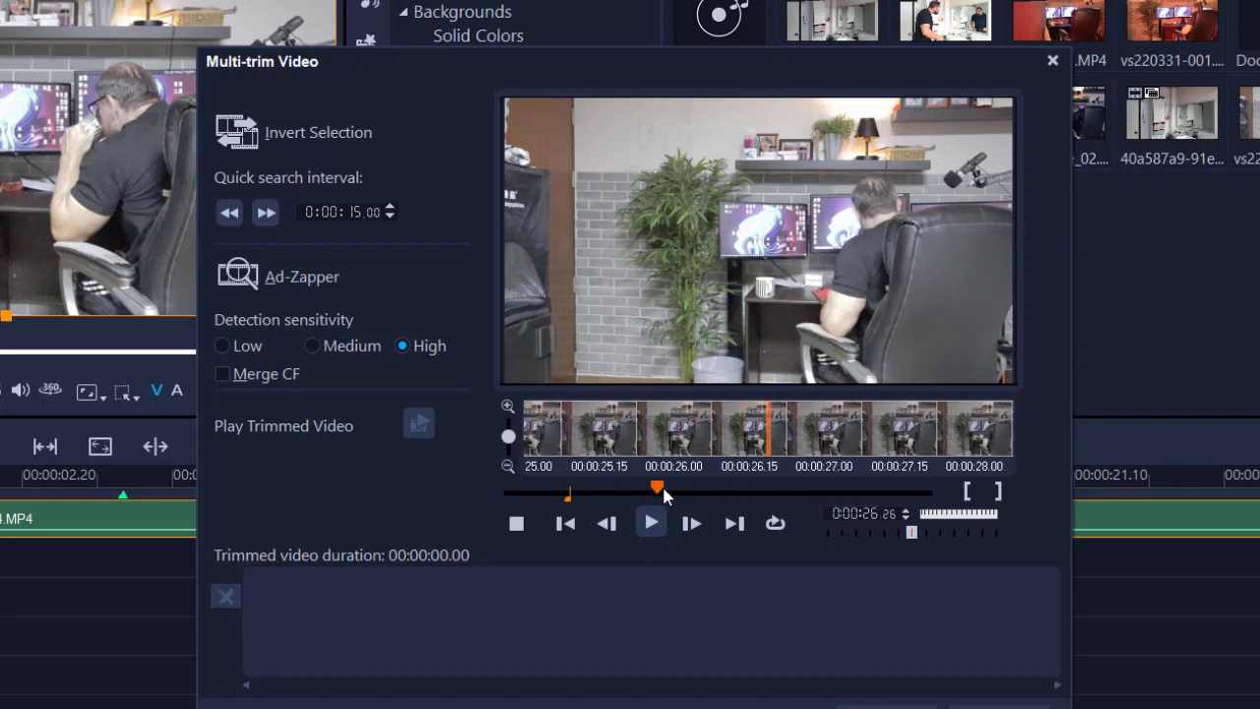
click(999, 498)
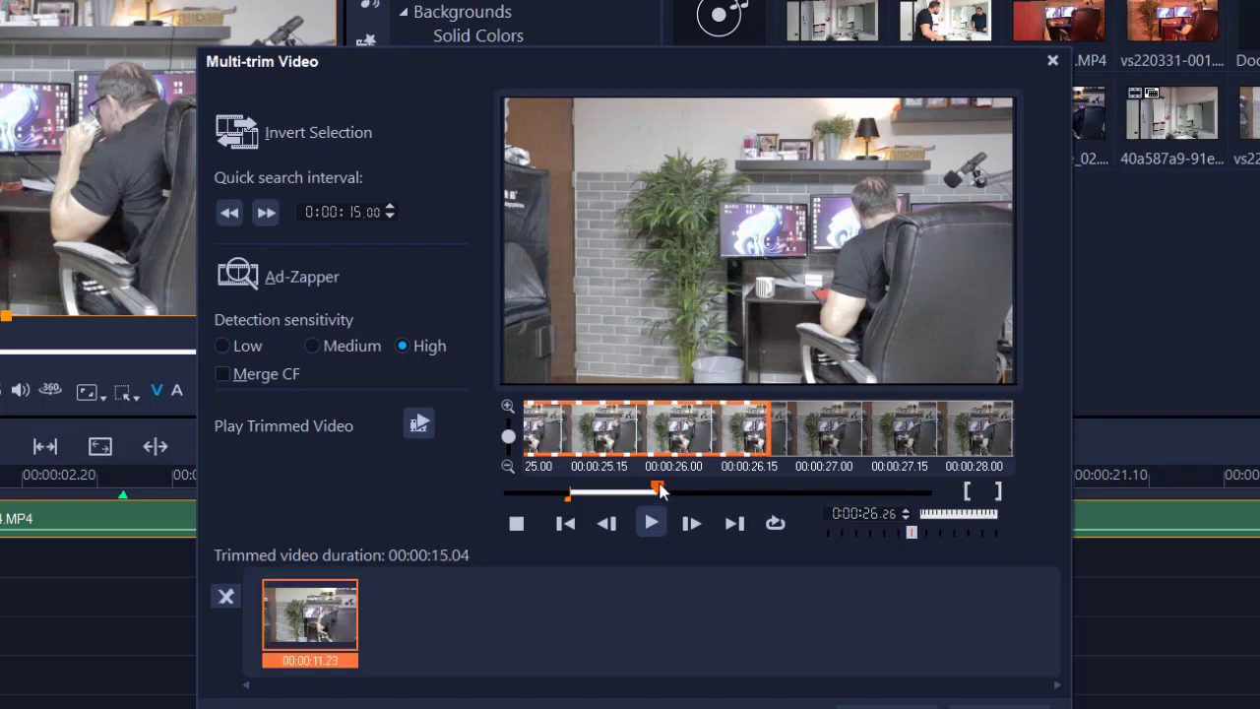
drag(659, 491, 828, 488)
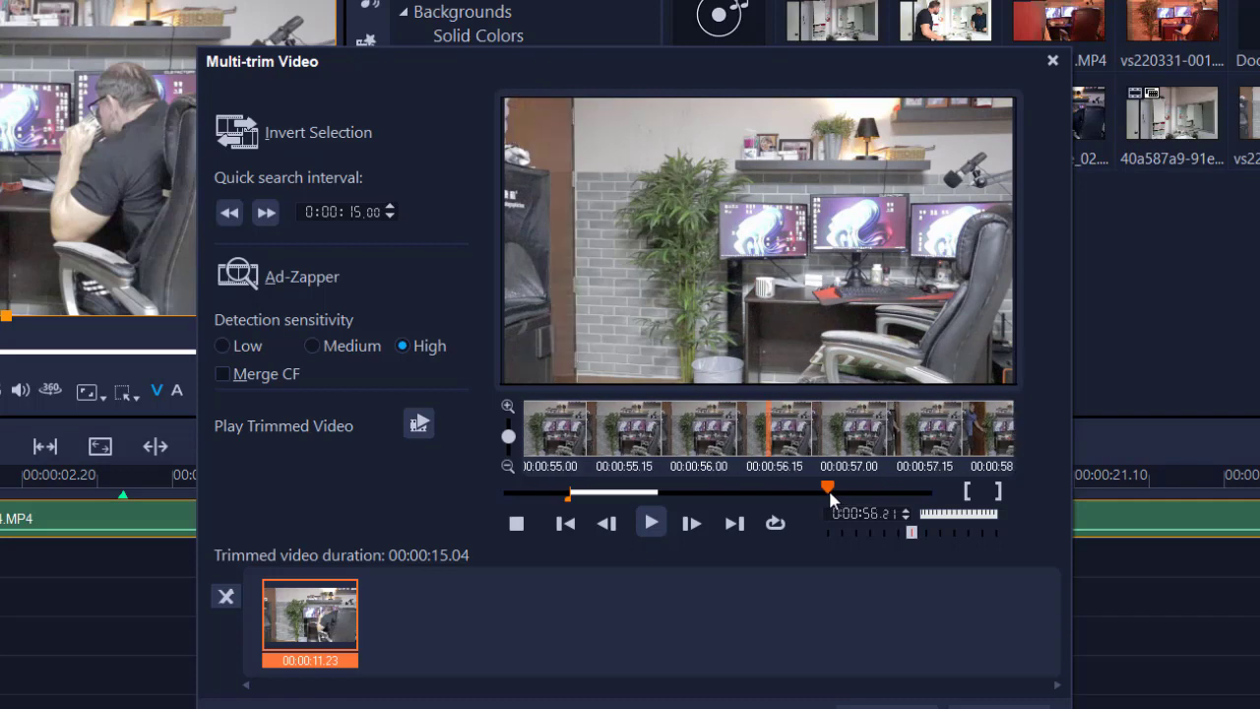
click(966, 495)
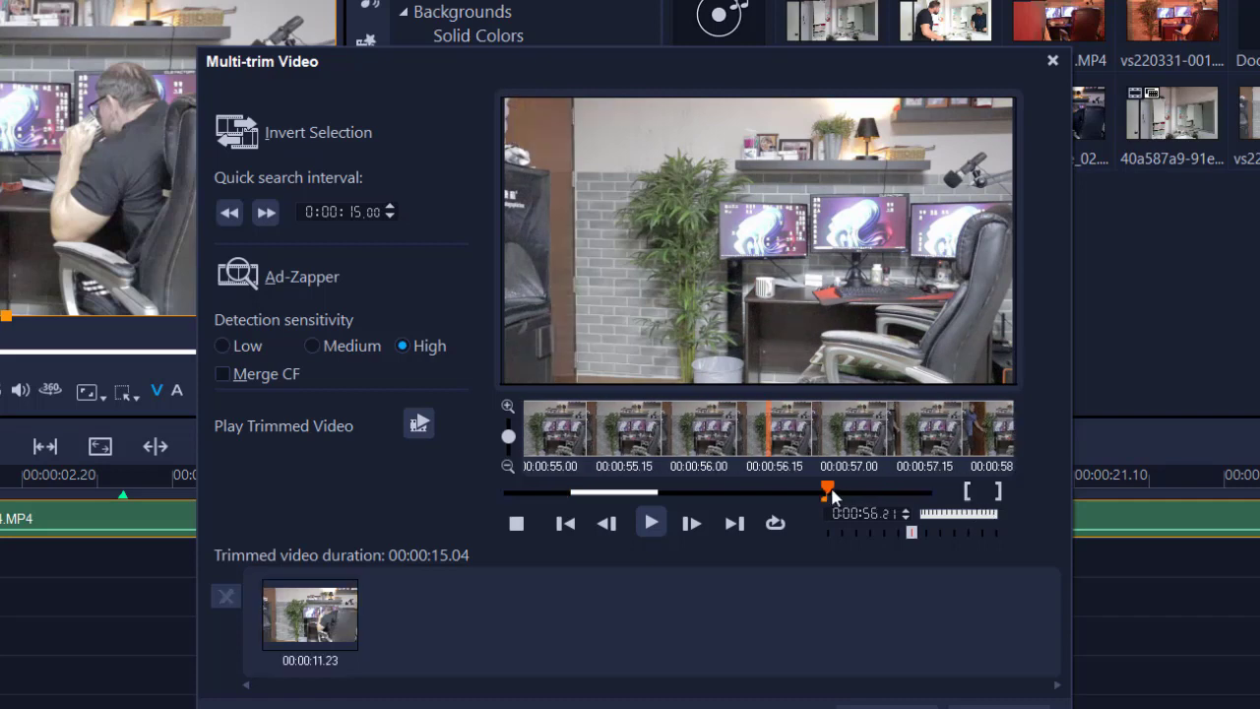
drag(830, 492, 891, 492)
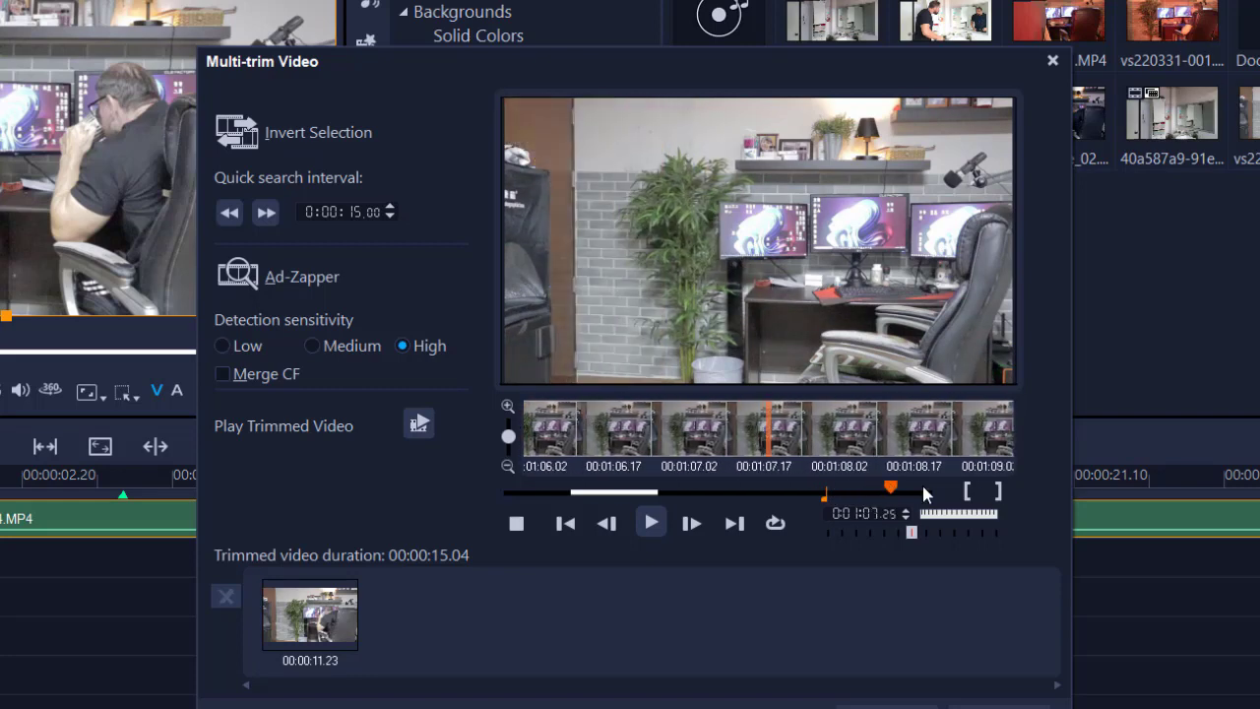
click(998, 492)
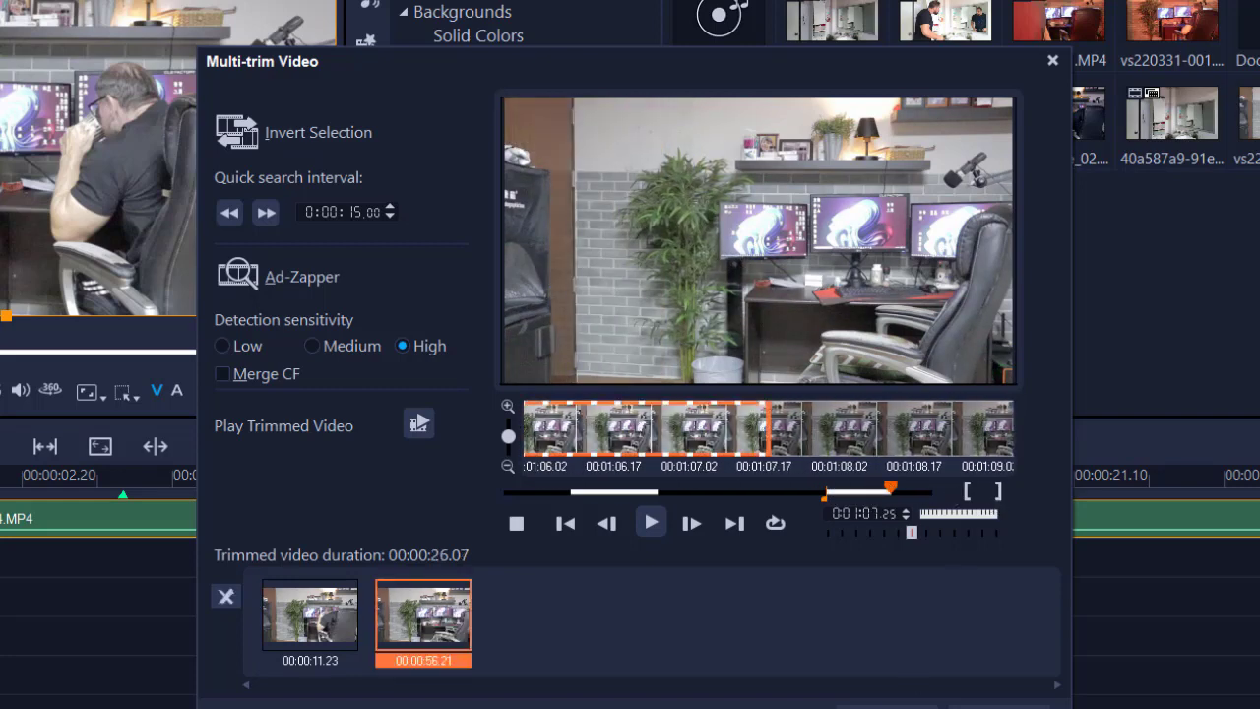
key(Return)
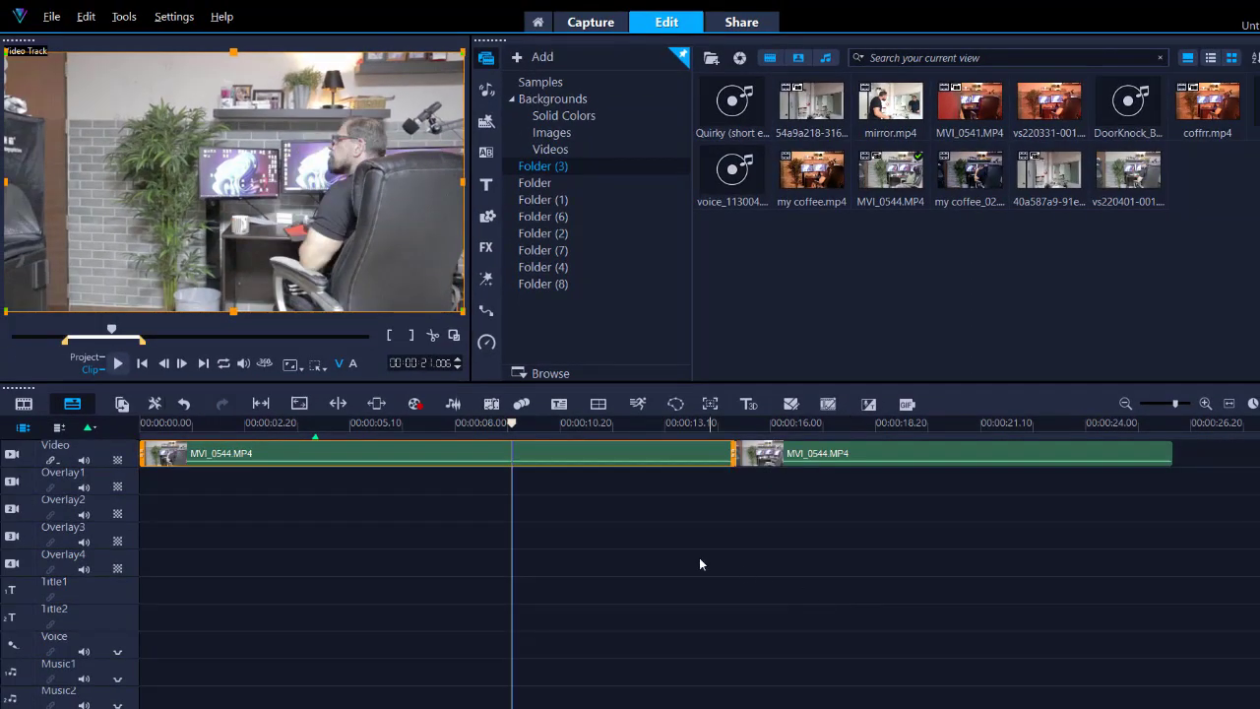
Drop the second MVI_0544 clip onto Overlay1 at about 5 seconds and shift its picture left.
drag(511, 423, 204, 423)
key(space)
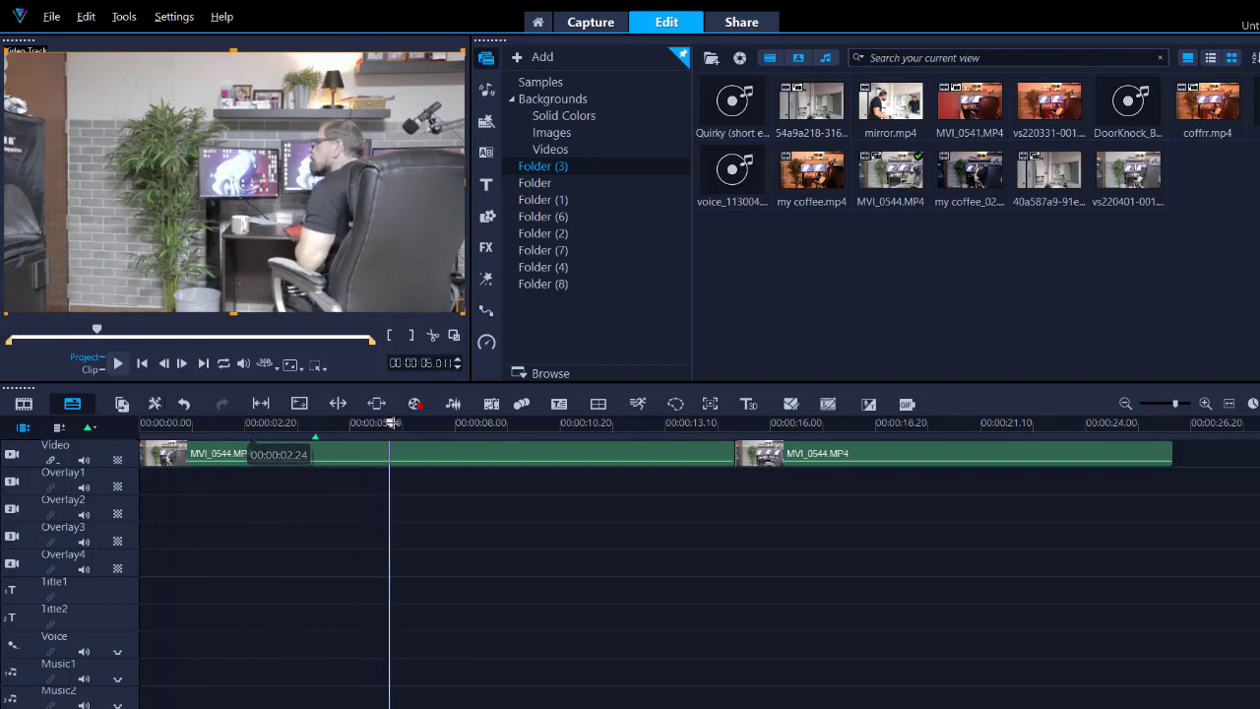
click(344, 423)
drag(347, 423, 352, 423)
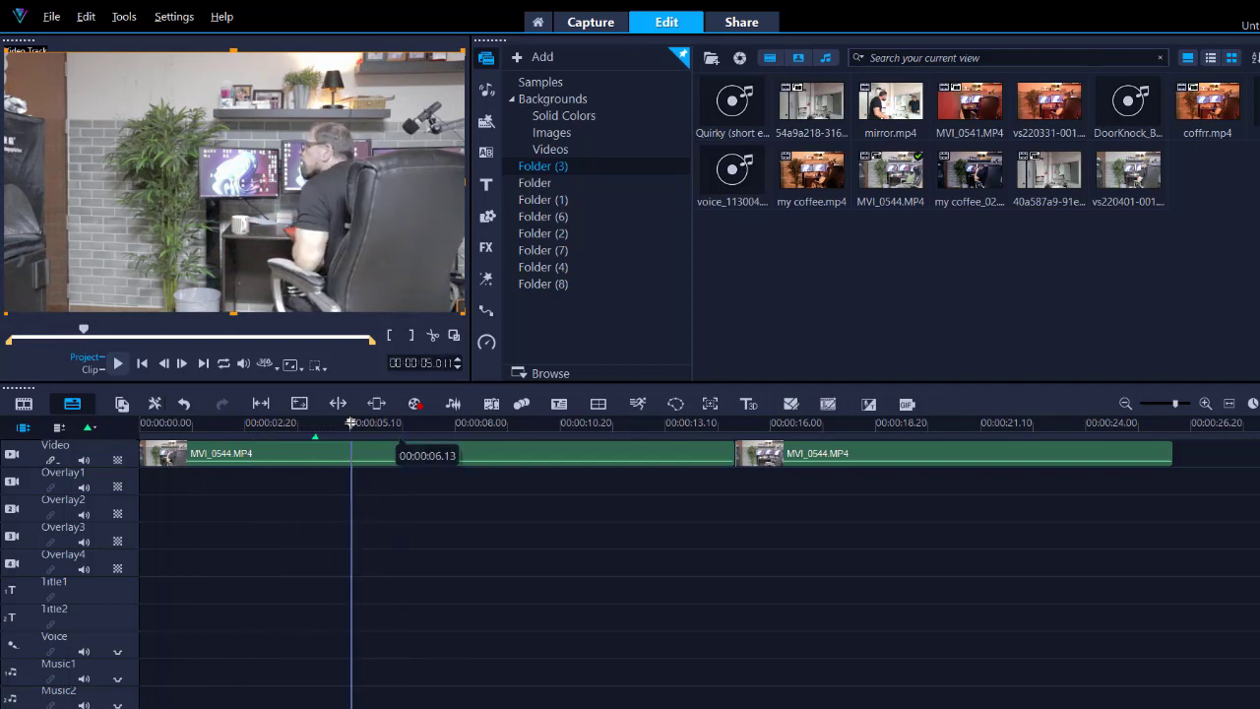
drag(902, 451, 523, 480)
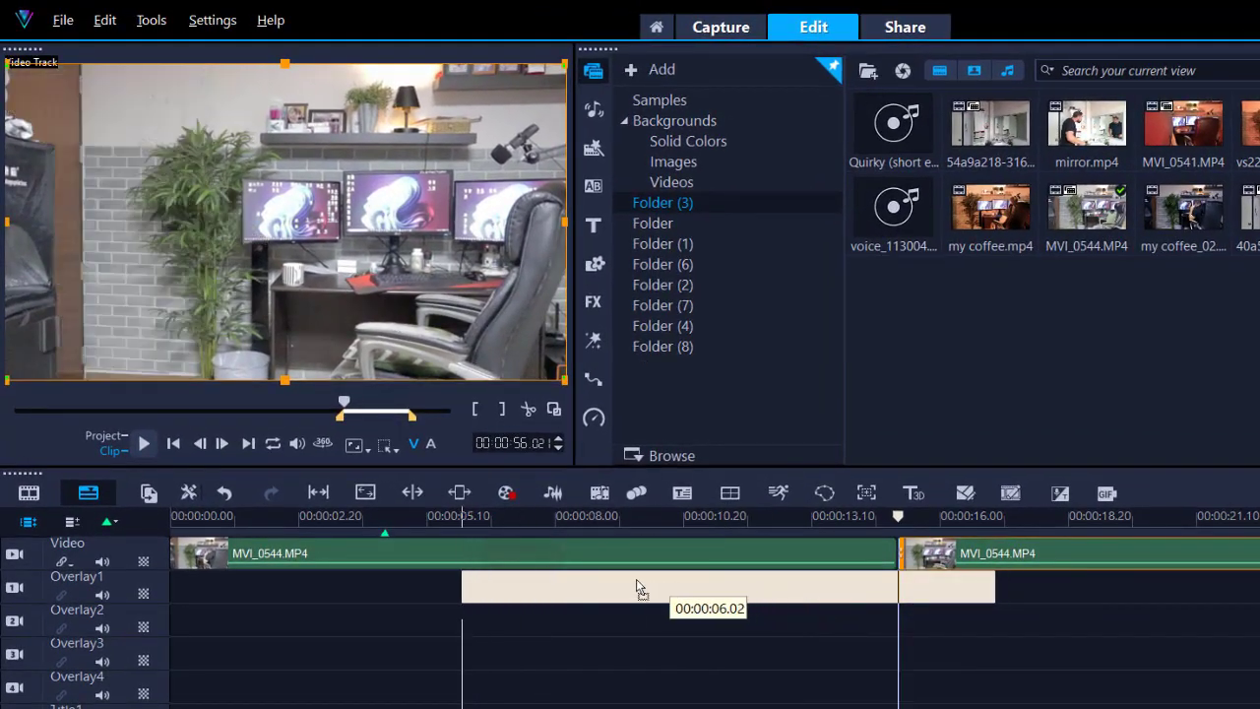
drag(638, 588, 566, 582)
drag(359, 517, 377, 520)
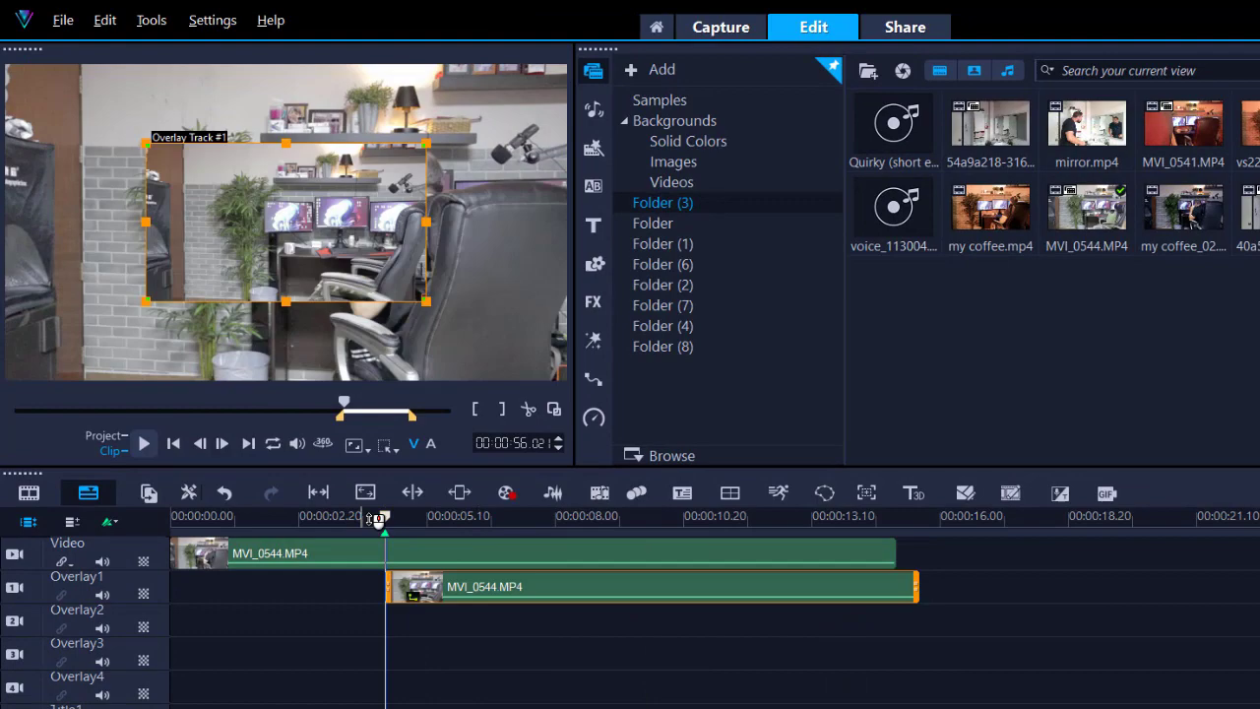
drag(349, 223, 215, 223)
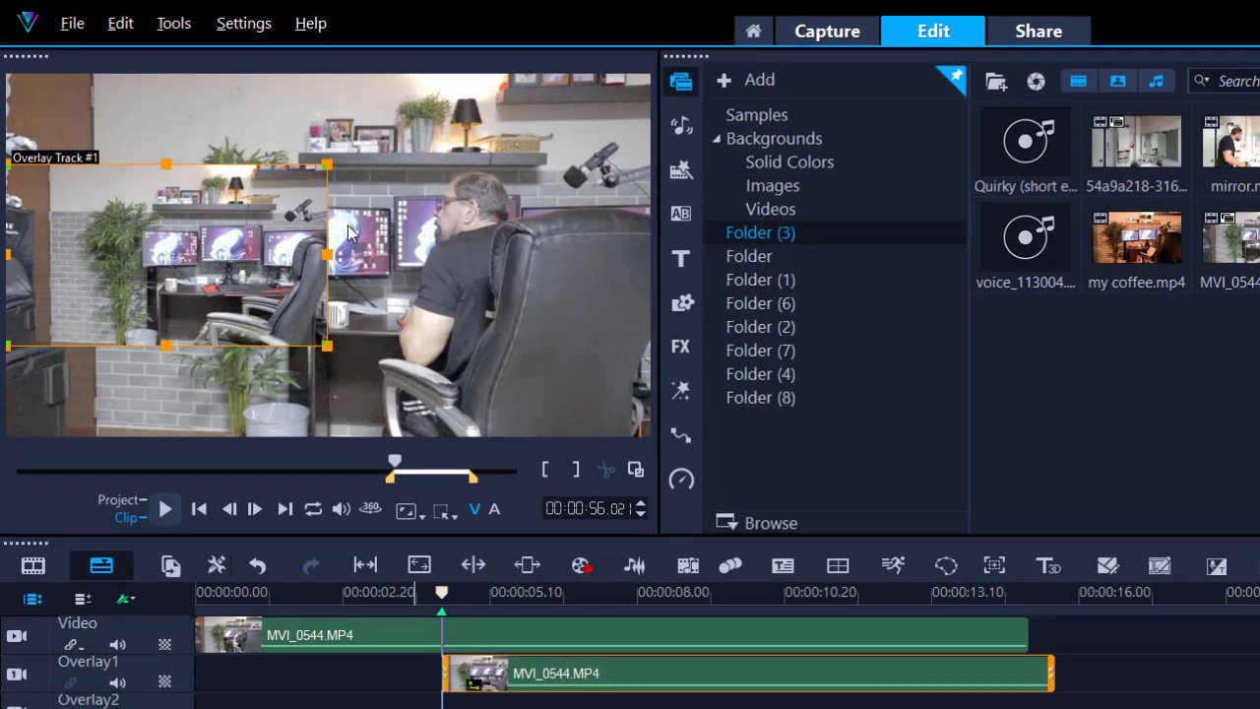
click(272, 32)
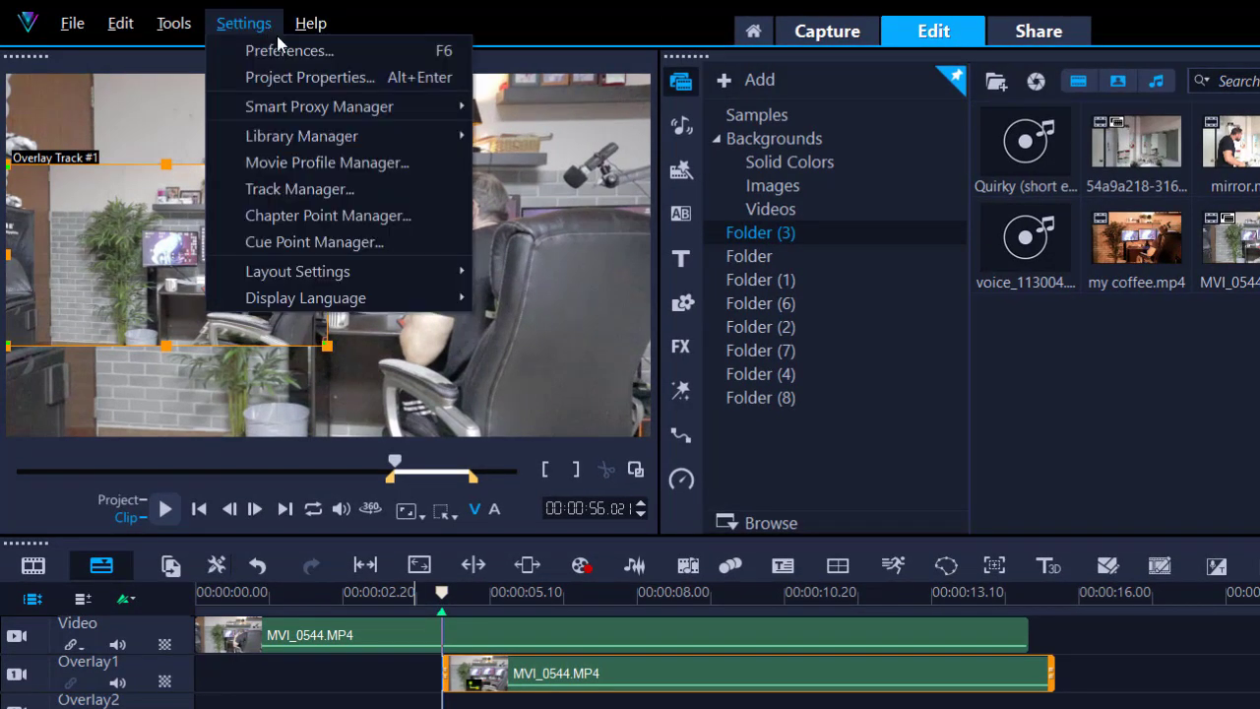
click(282, 49)
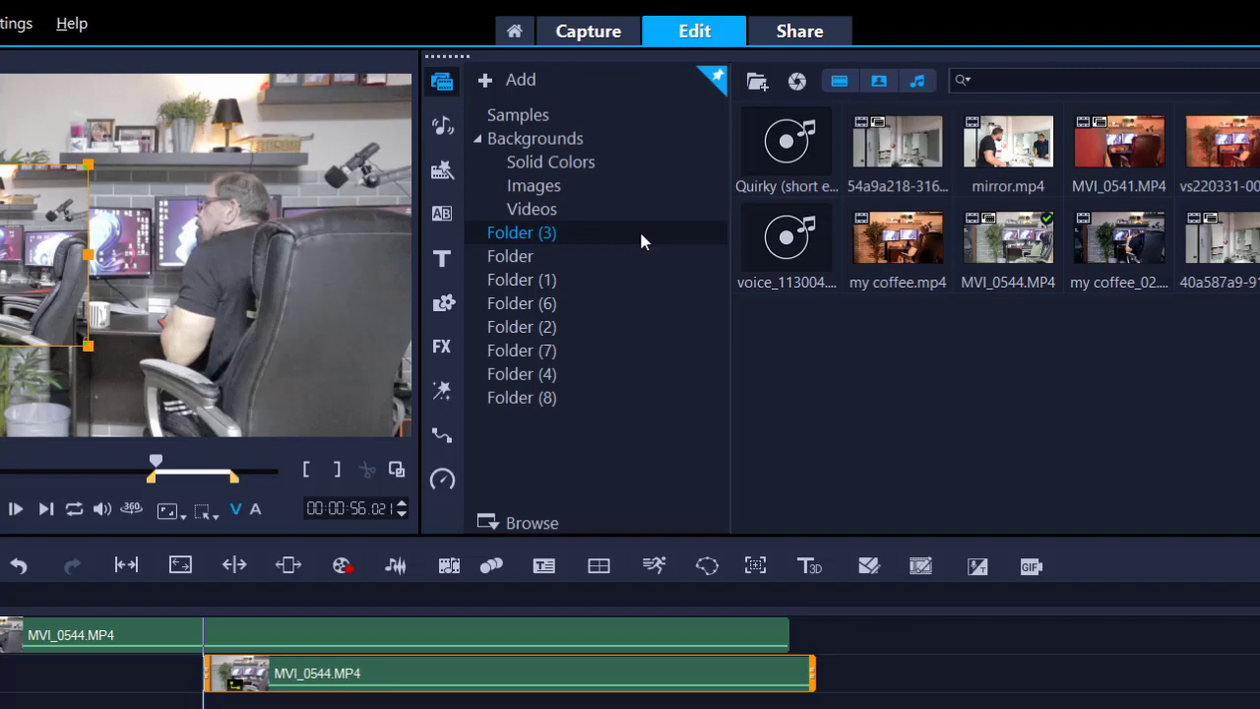
key(F6)
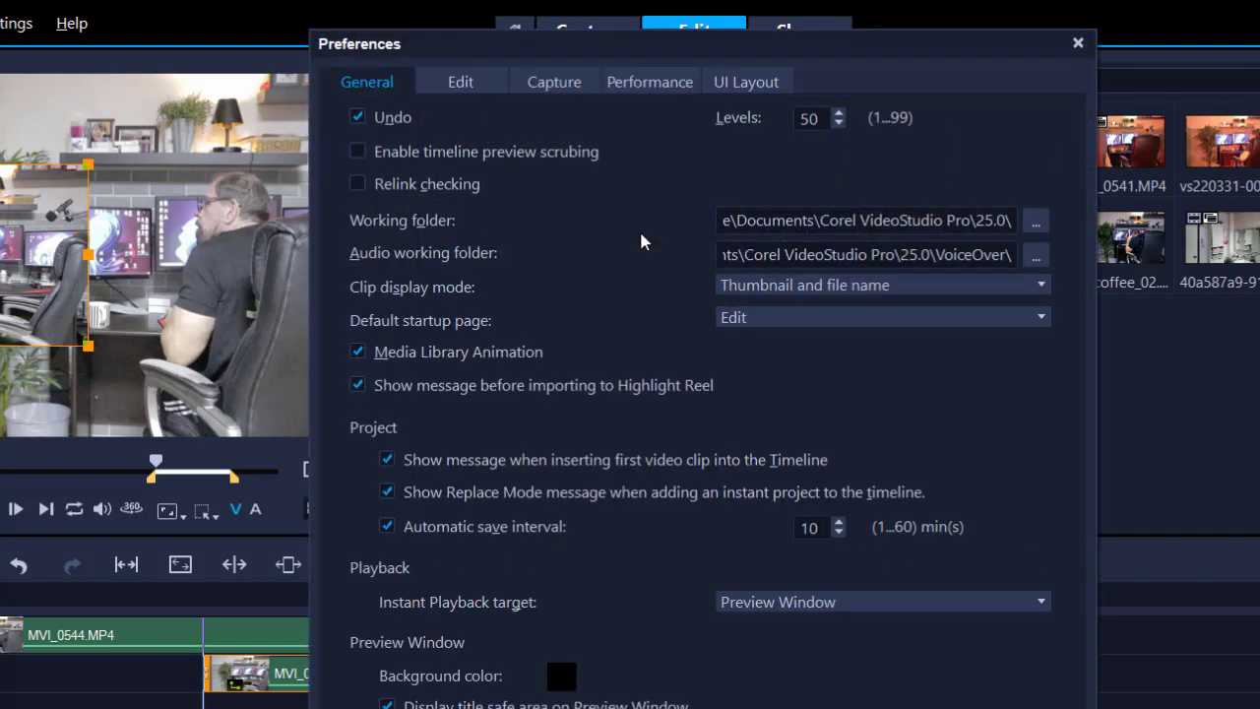
click(472, 87)
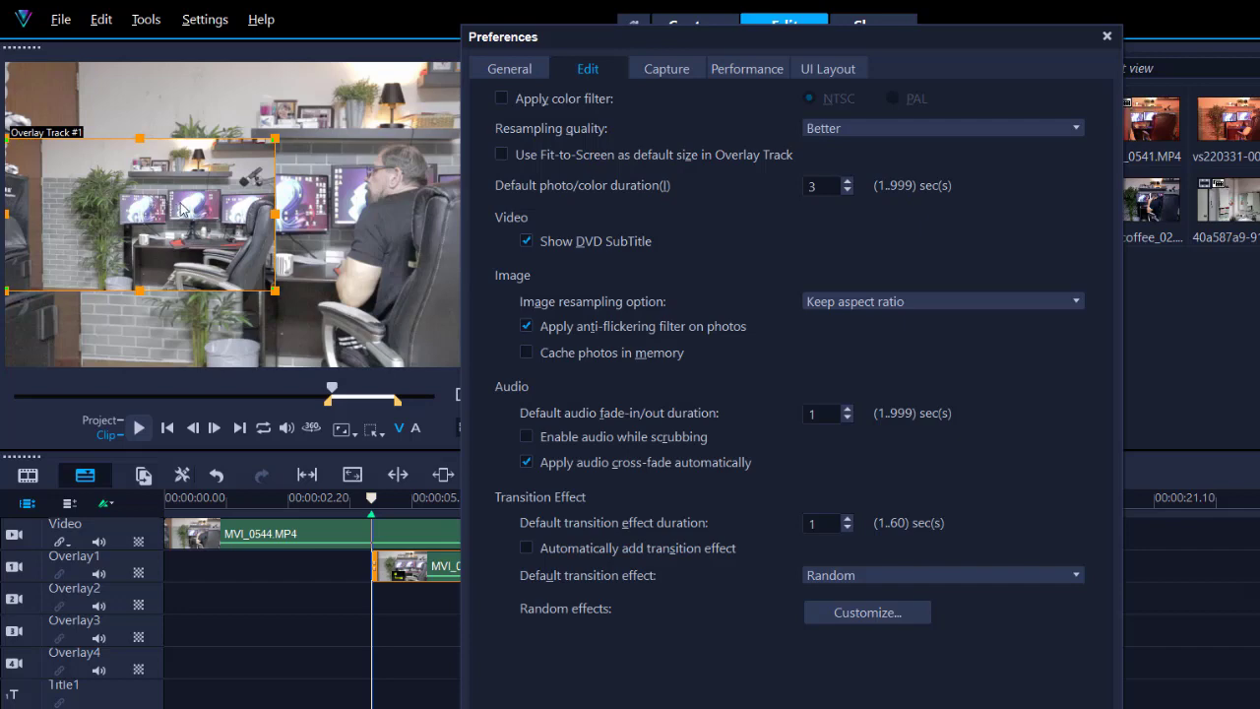
key(Escape)
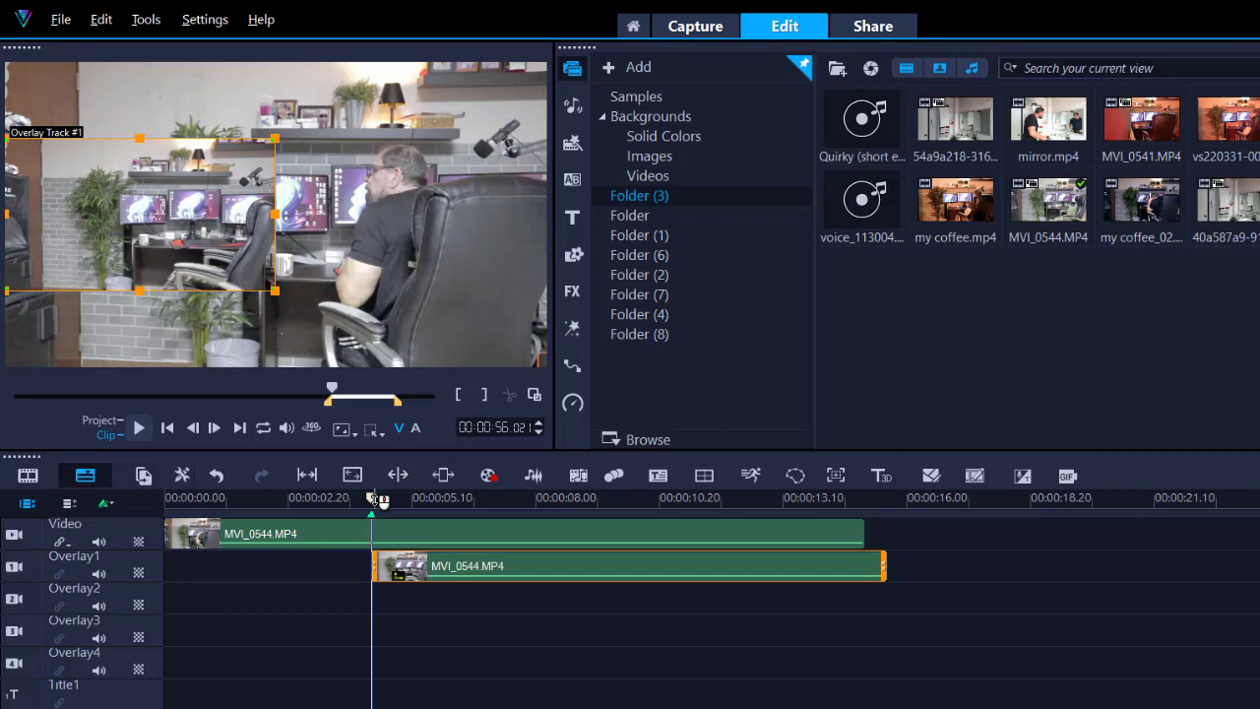
Move the Overlay1 clip's start back to the playhead at about 00:00:03.13.
drag(371, 498, 405, 498)
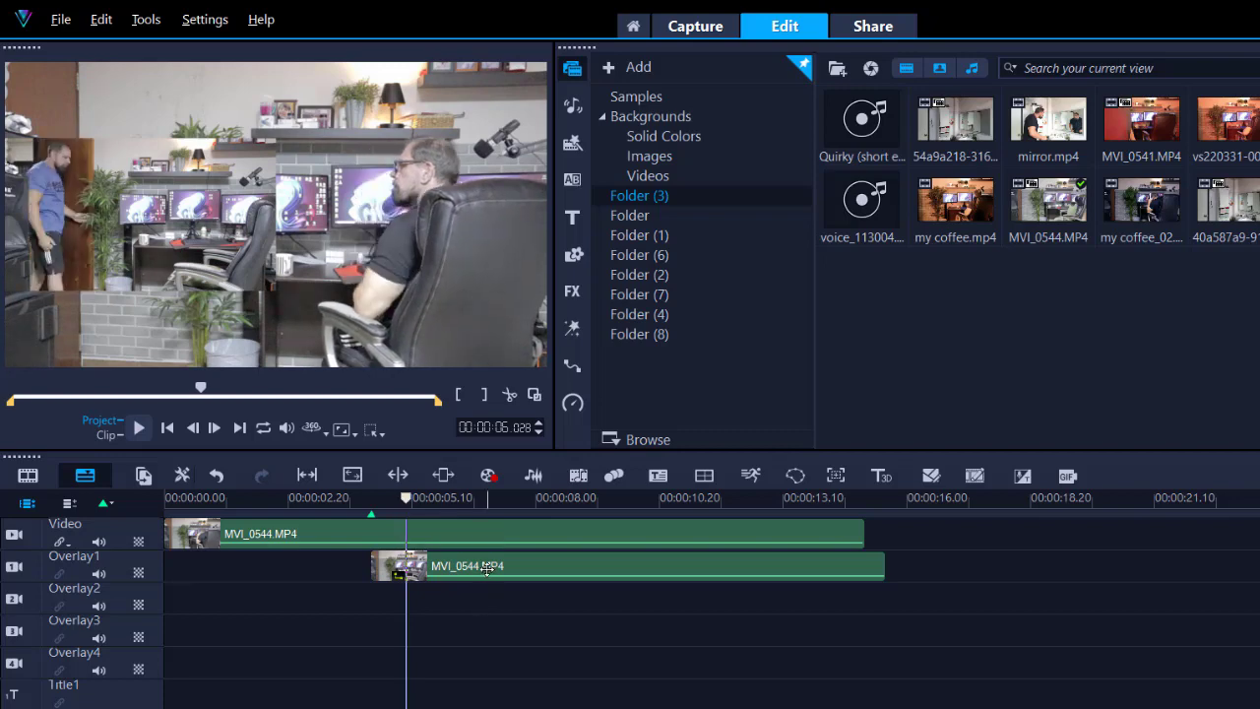
click(487, 569)
drag(477, 570, 463, 569)
Make the overlay clip fill the entire frame with Fit to Screen.
drag(361, 497, 436, 507)
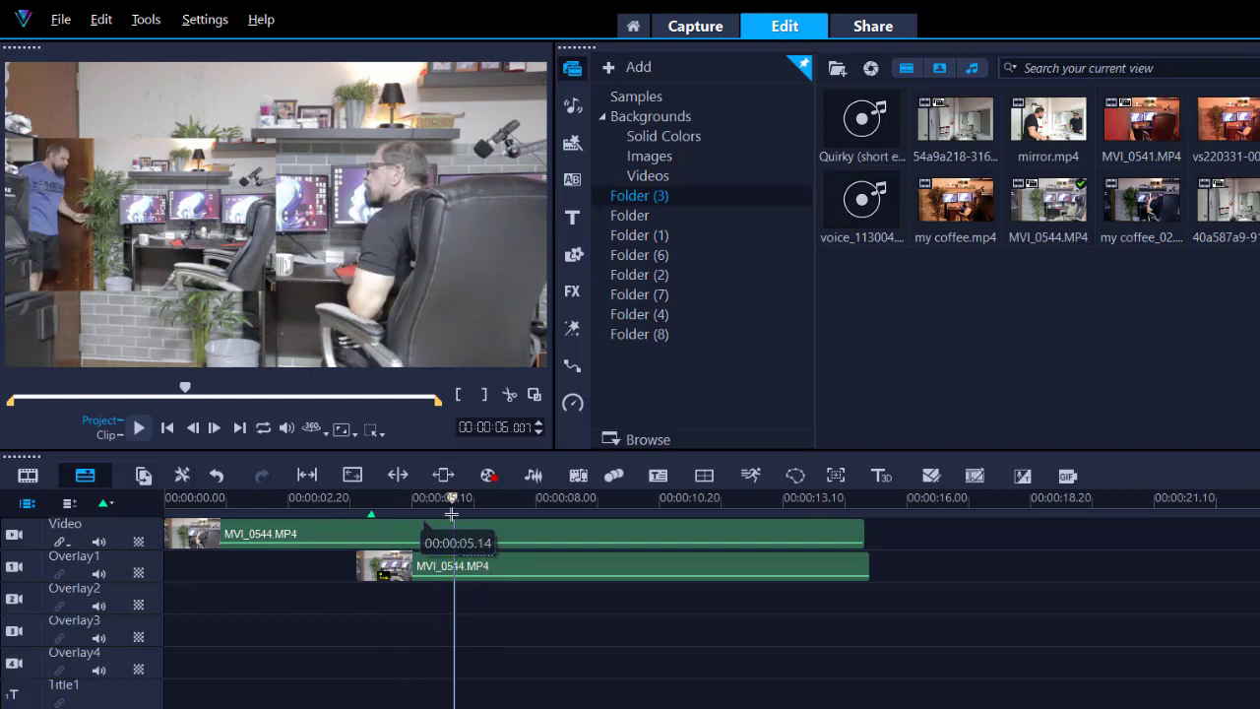
click(460, 507)
click(421, 556)
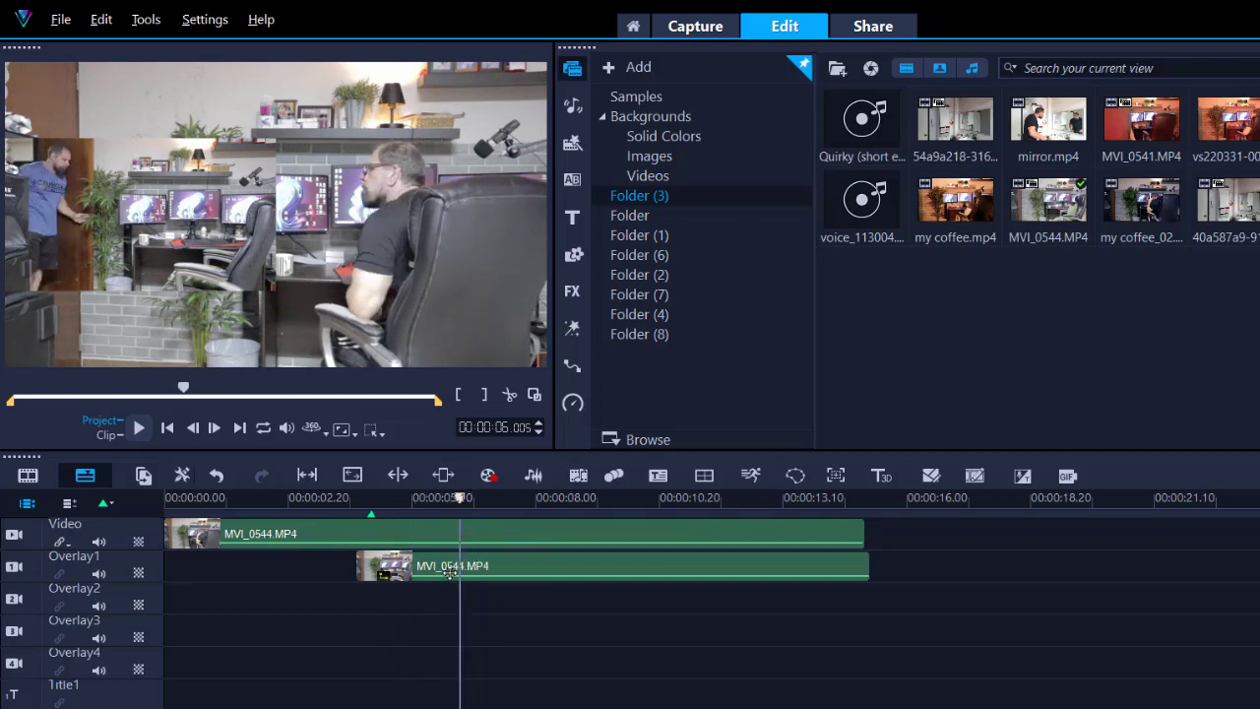
right_click(178, 232)
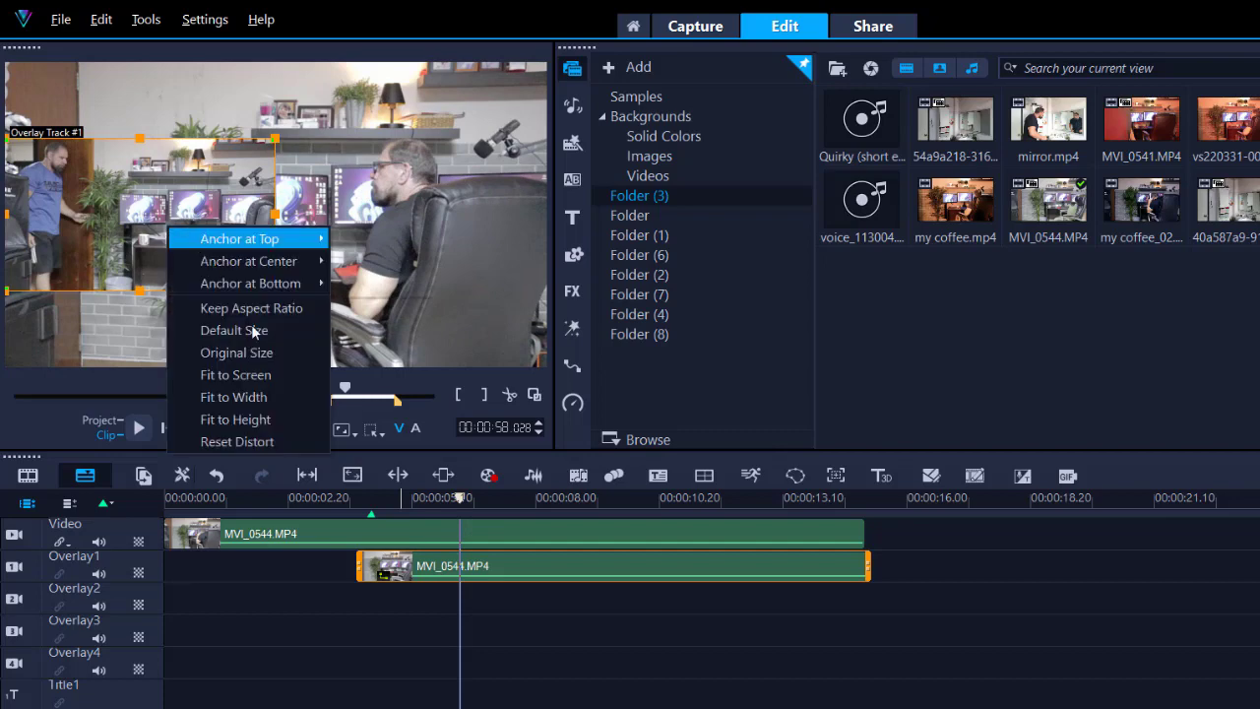
click(258, 374)
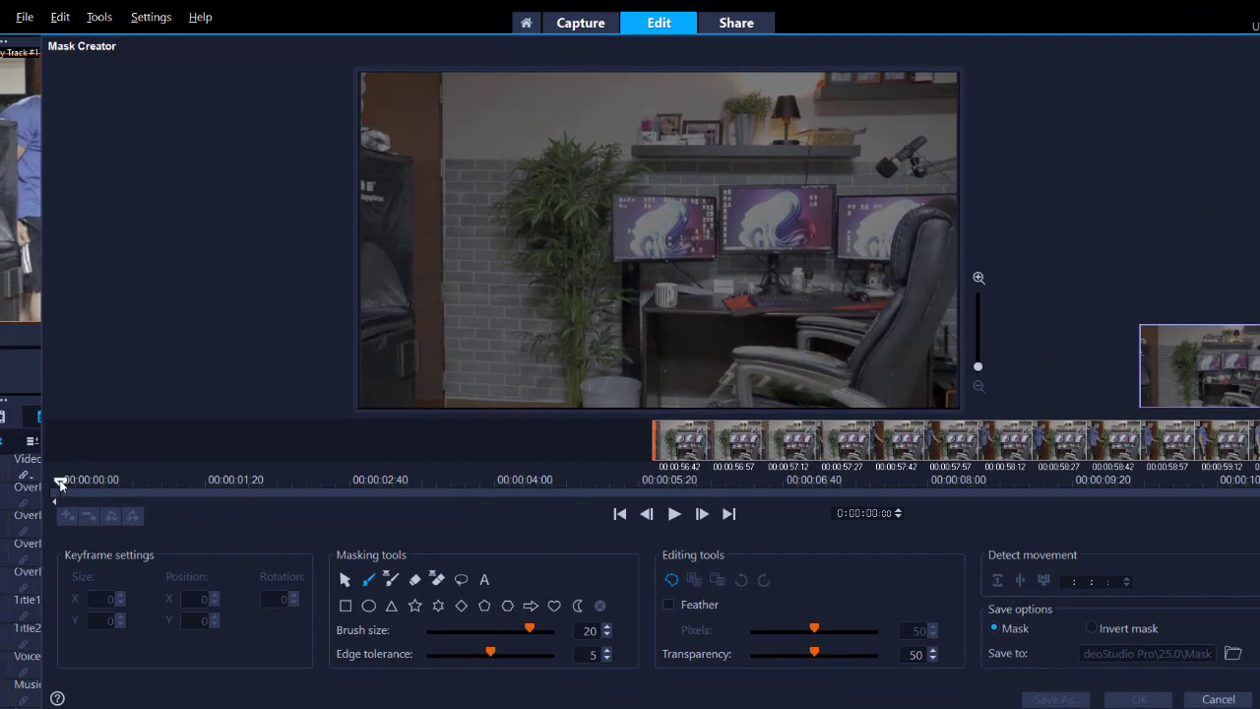
At the cup moment, brush-paint the mask up to the desk and add a rectangle over the man's back.
drag(60, 482, 116, 487)
click(206, 479)
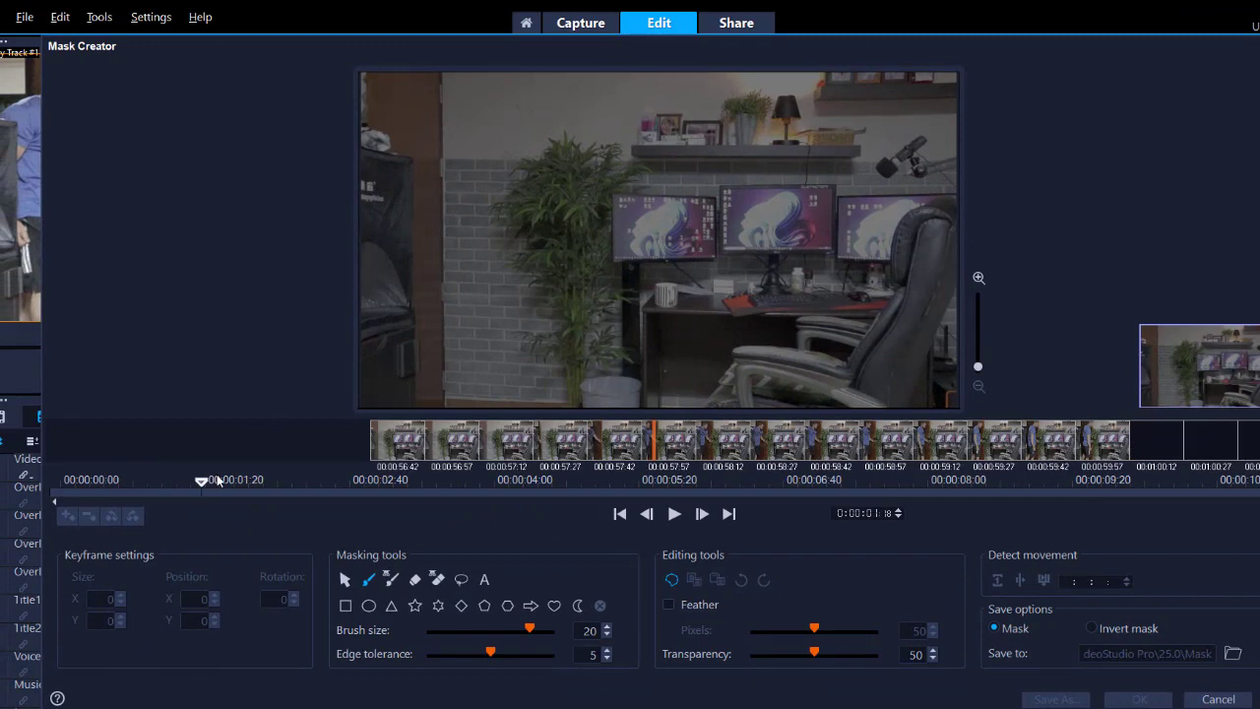
click(303, 485)
drag(413, 497, 591, 496)
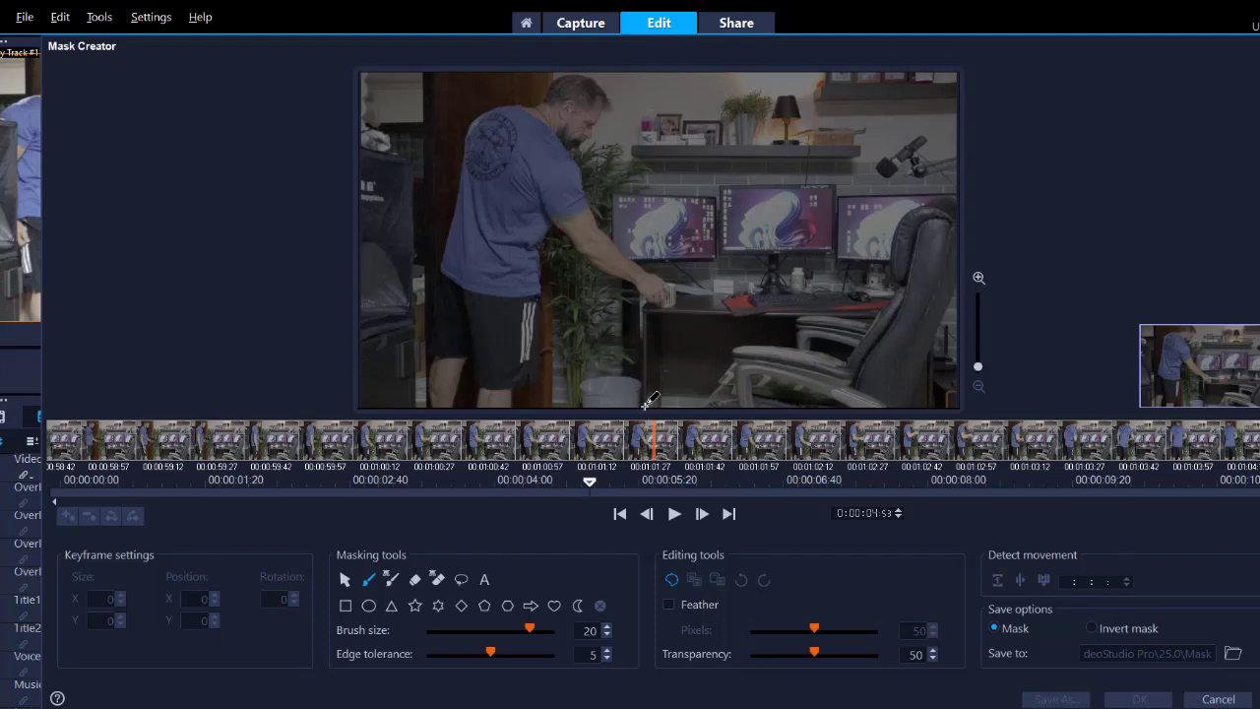
mouse_move(651, 401)
mouse_down()
mouse_move(689, 307)
mouse_move(670, 150)
mouse_move(642, 80)
mouse_up()
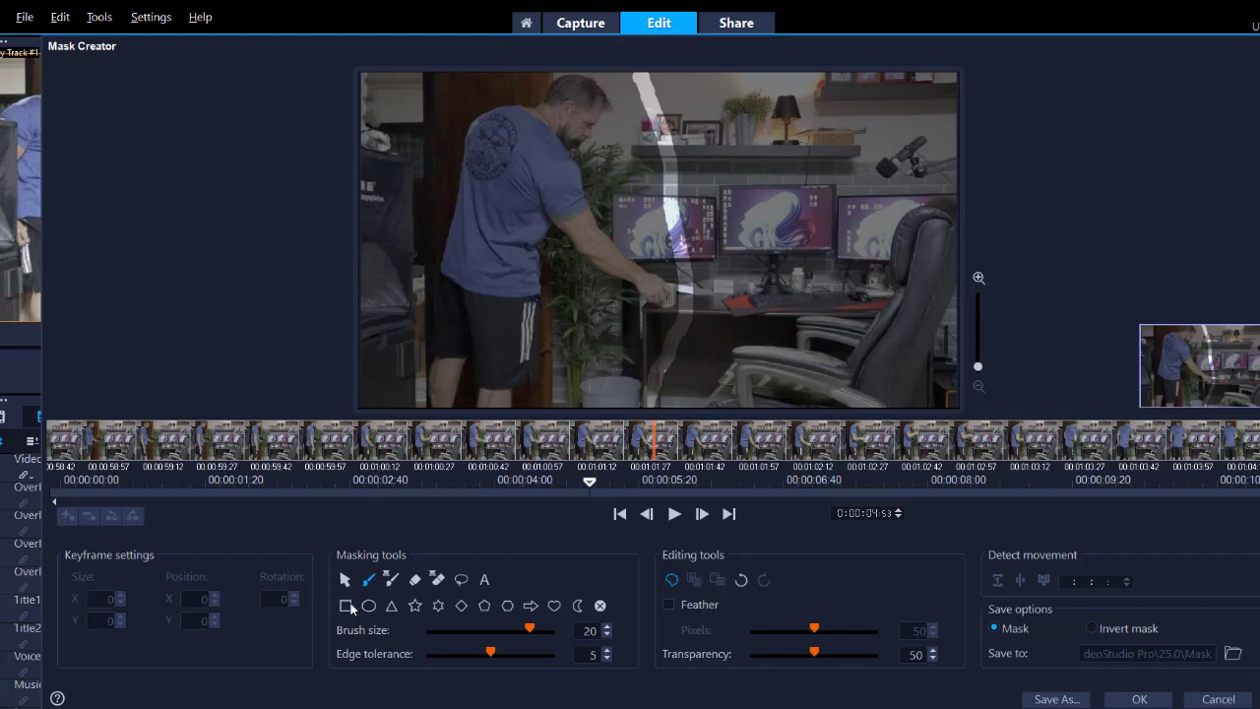
click(347, 605)
drag(643, 75, 354, 413)
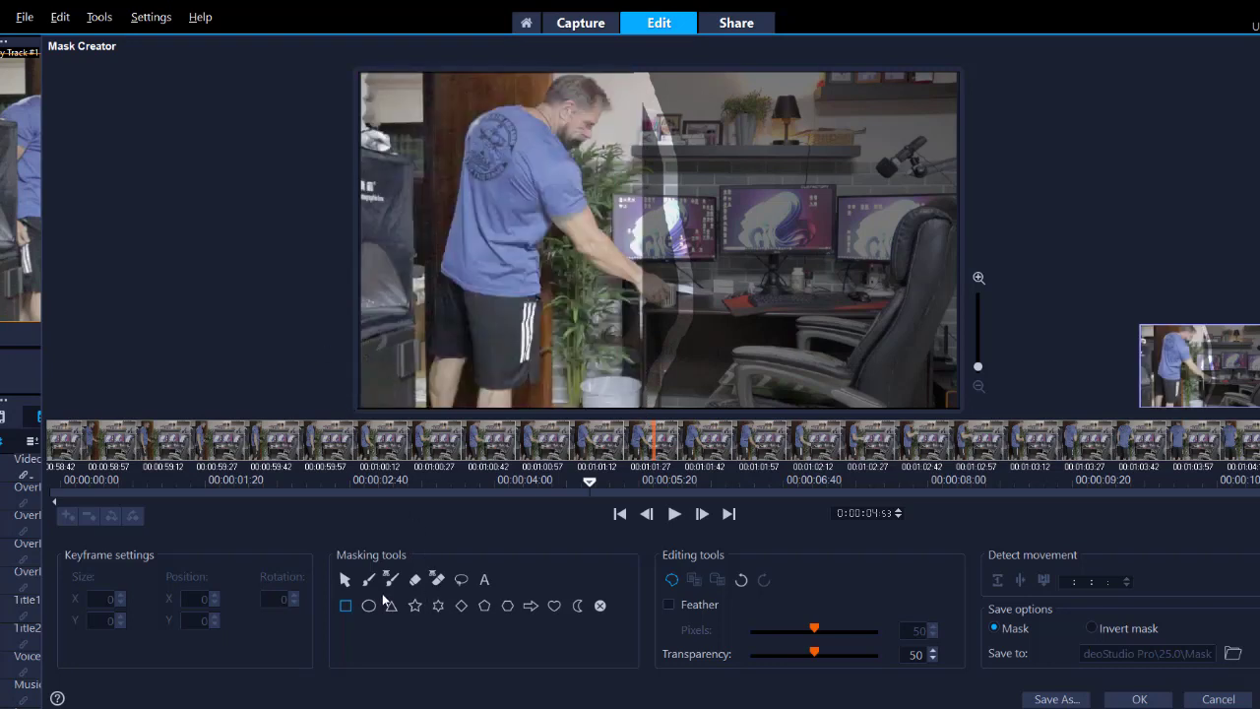
Brush more mask area upward and feather the mask edges at 53 pixels.
click(370, 580)
mouse_move(654, 213)
mouse_down()
mouse_move(642, 110)
mouse_move(655, 162)
mouse_move(652, 208)
mouse_move(638, 188)
mouse_move(645, 141)
mouse_move(648, 377)
mouse_move(659, 323)
mouse_move(676, 302)
mouse_move(678, 315)
mouse_move(665, 328)
mouse_move(680, 272)
mouse_move(657, 159)
mouse_move(651, 331)
mouse_up()
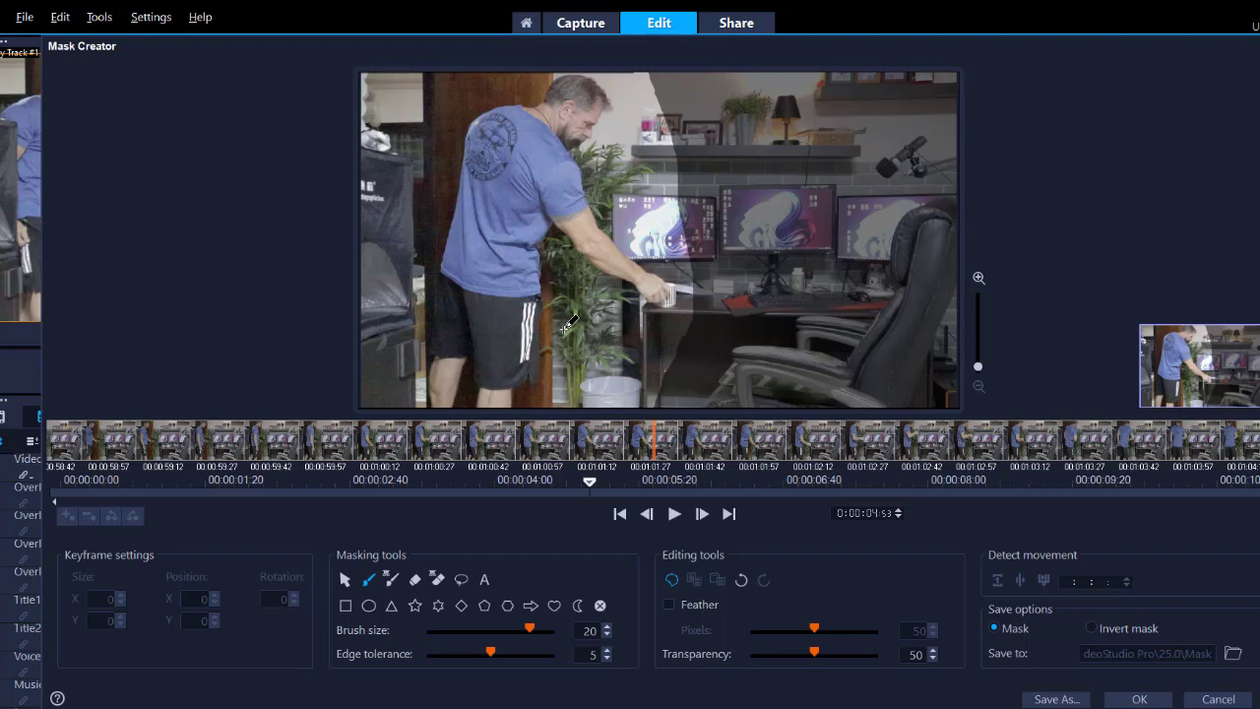
click(669, 605)
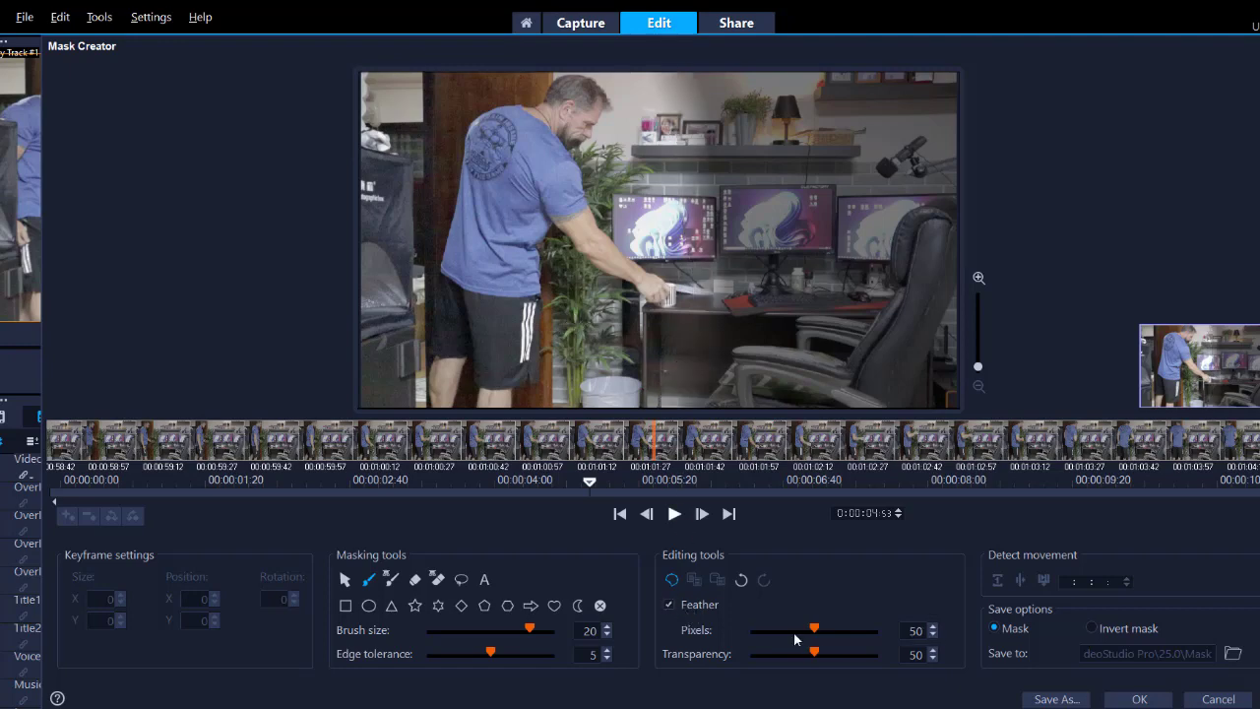
drag(814, 632, 818, 630)
Confirm the Mask Creator mask and scrub the timeline to check both men appear together.
click(1139, 699)
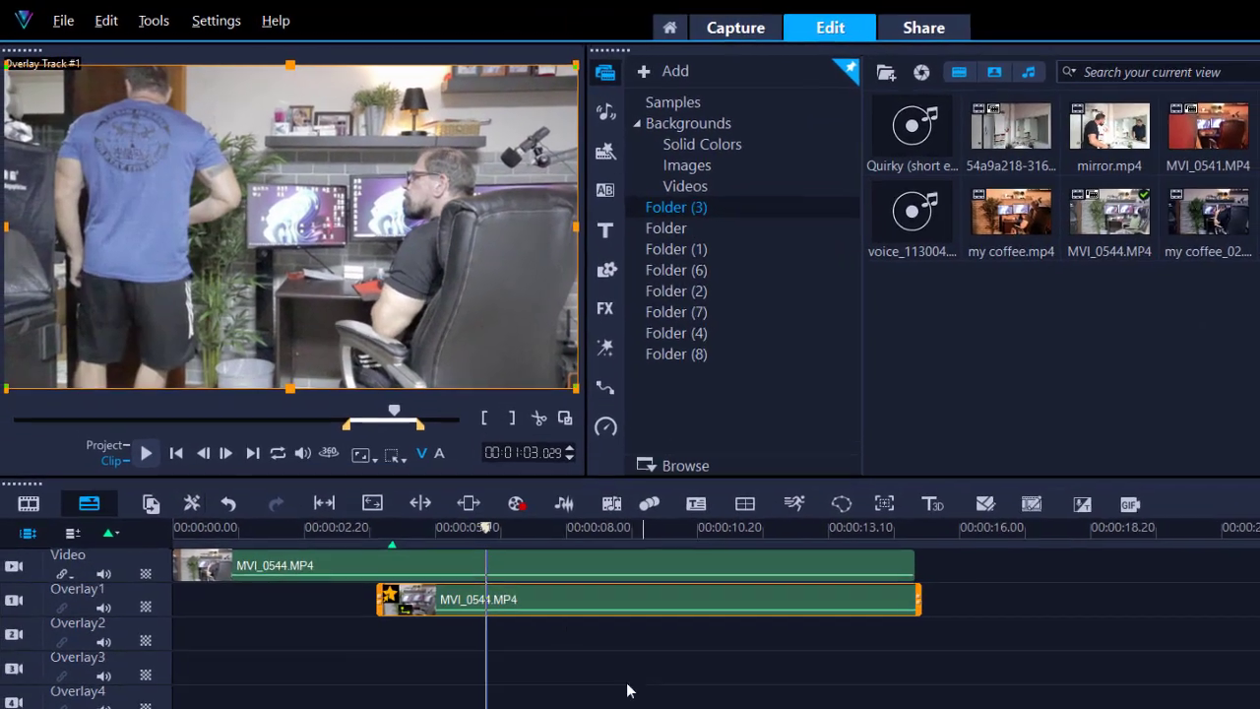
drag(491, 534, 694, 530)
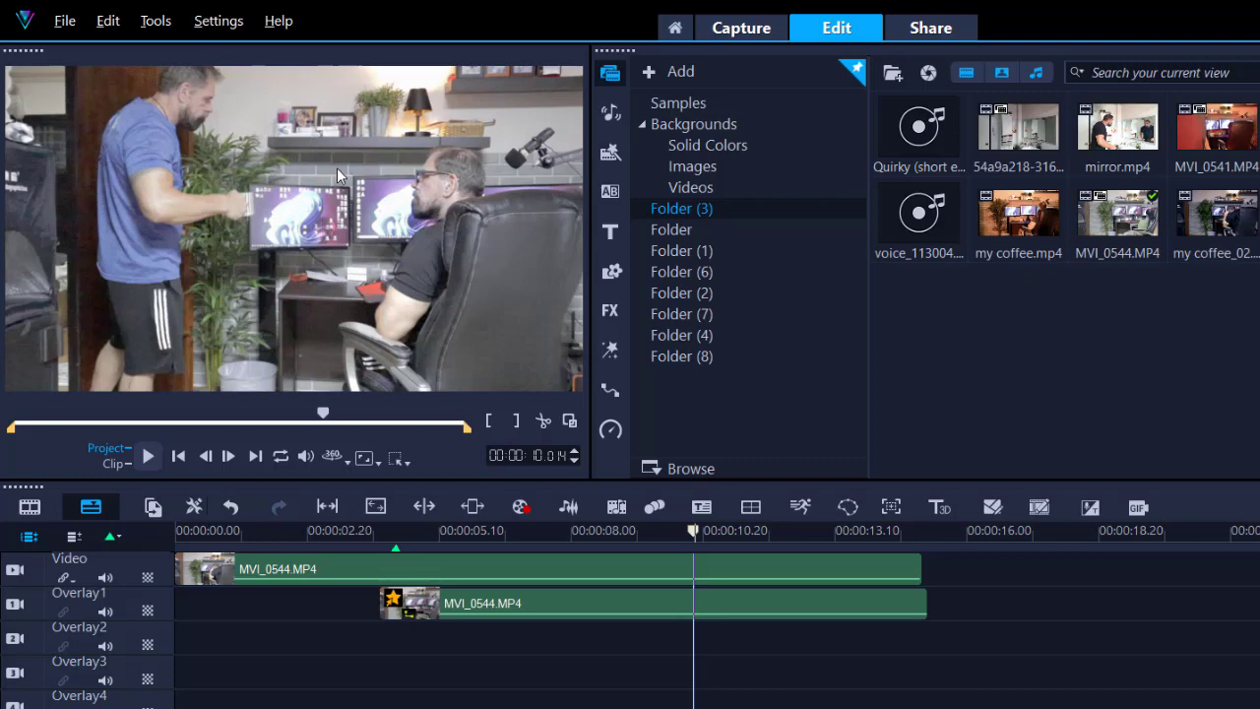
drag(695, 529, 896, 532)
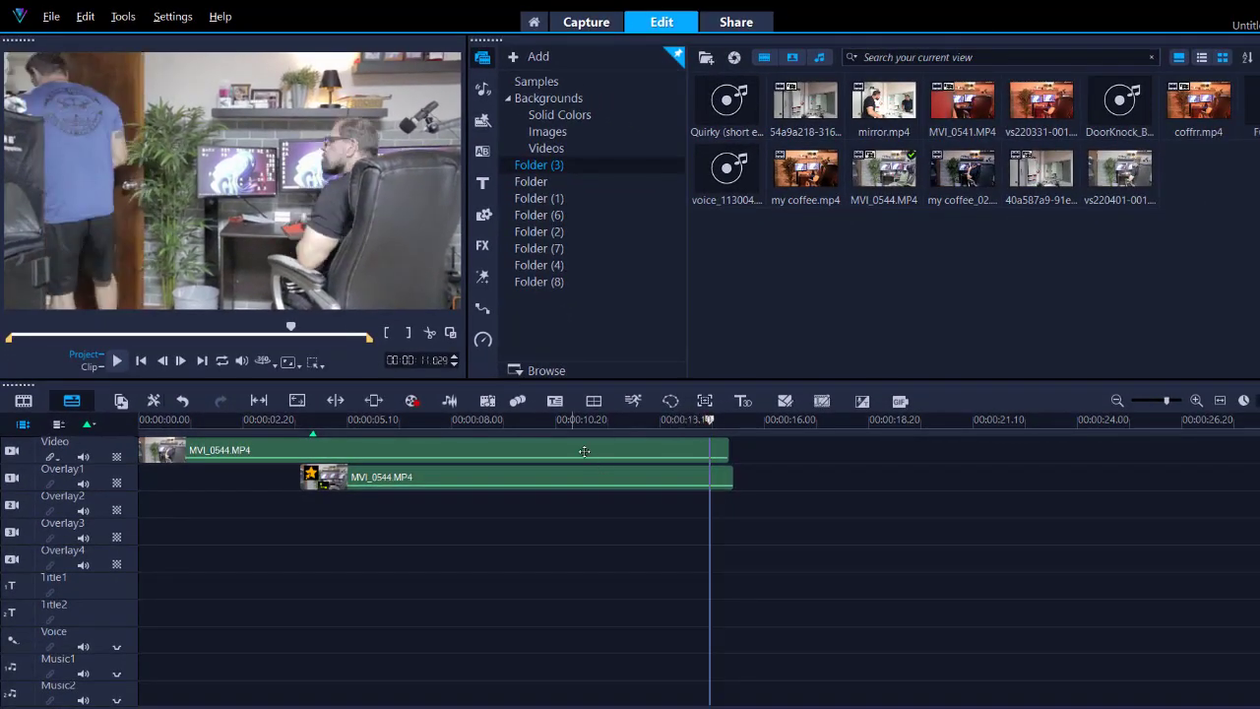
click(954, 175)
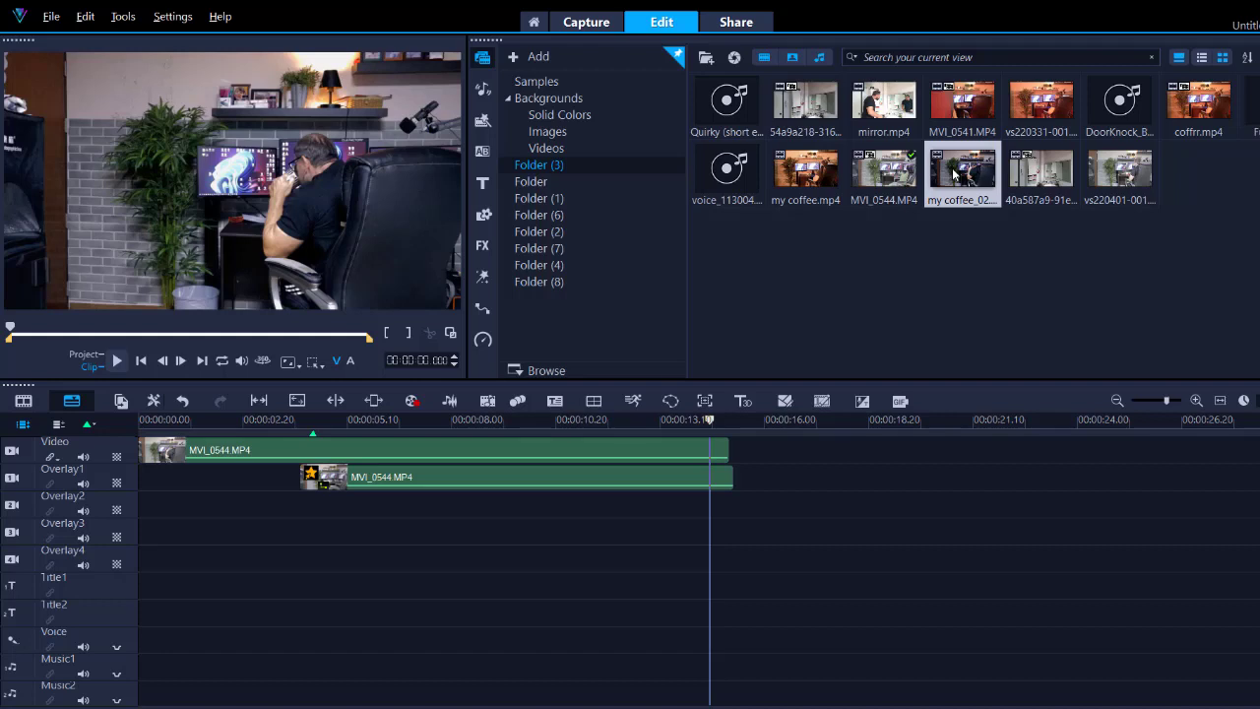
mouse_move(716, 417)
mouse_down()
mouse_move(446, 418)
mouse_move(726, 421)
mouse_up()
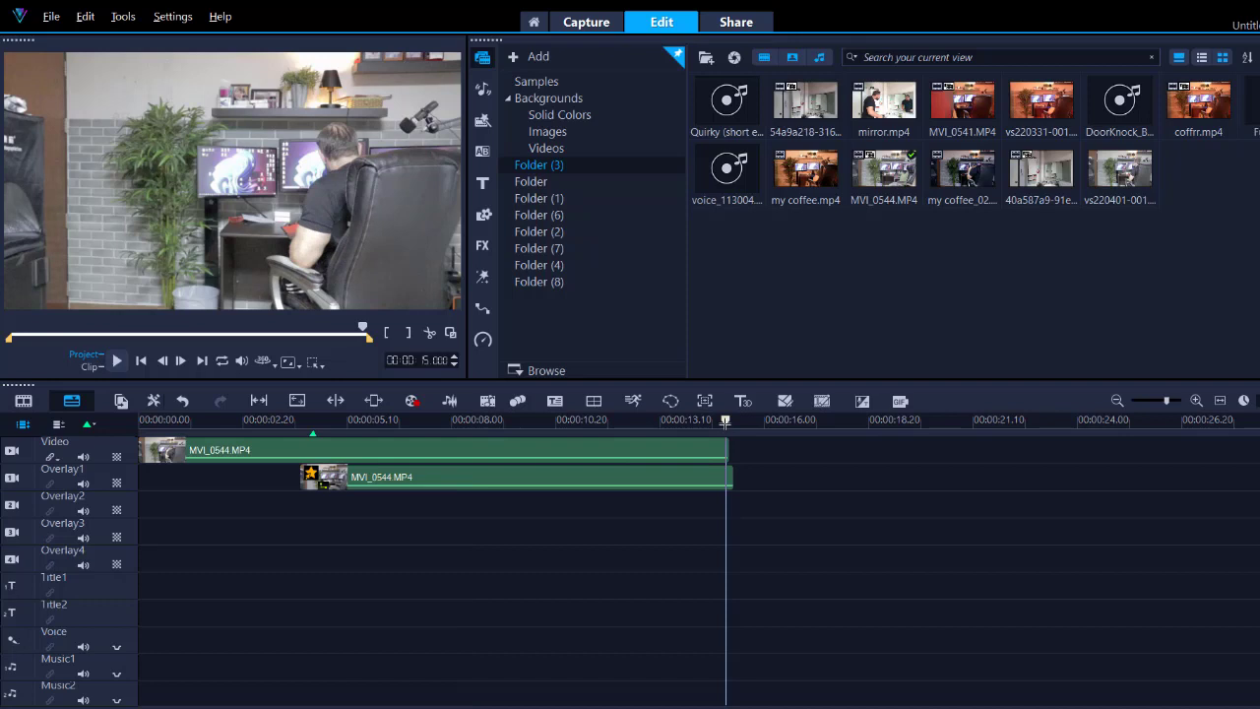